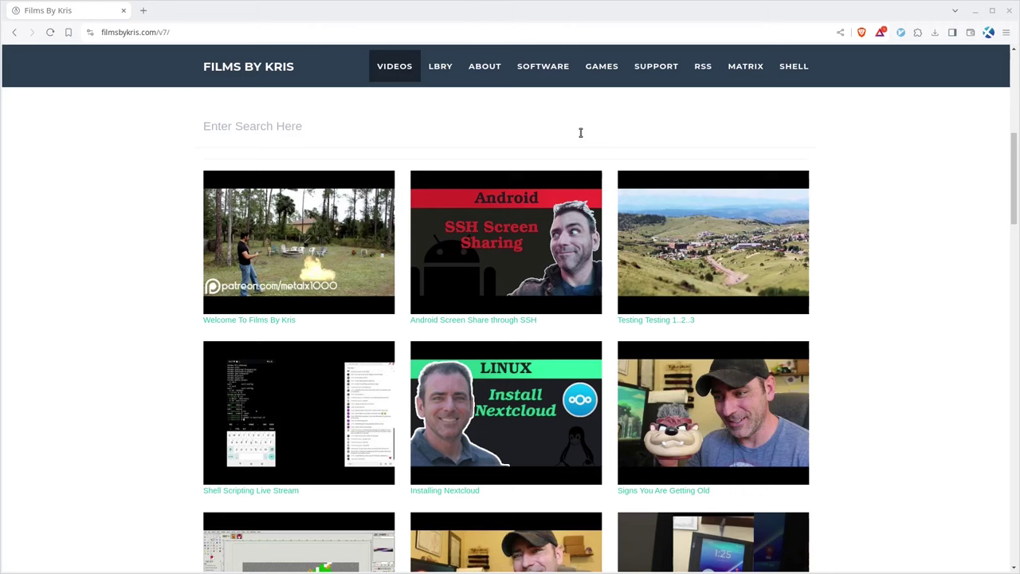
- Open the site's Notes page from the SOFTWARE section and filter it by 'win31'
left_click(543, 67)
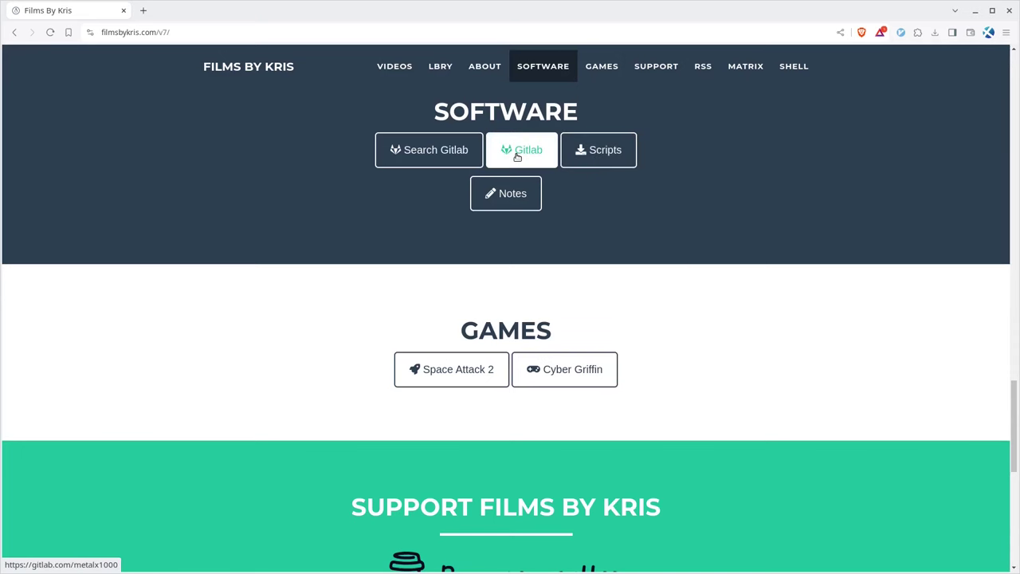
left_click(516, 193)
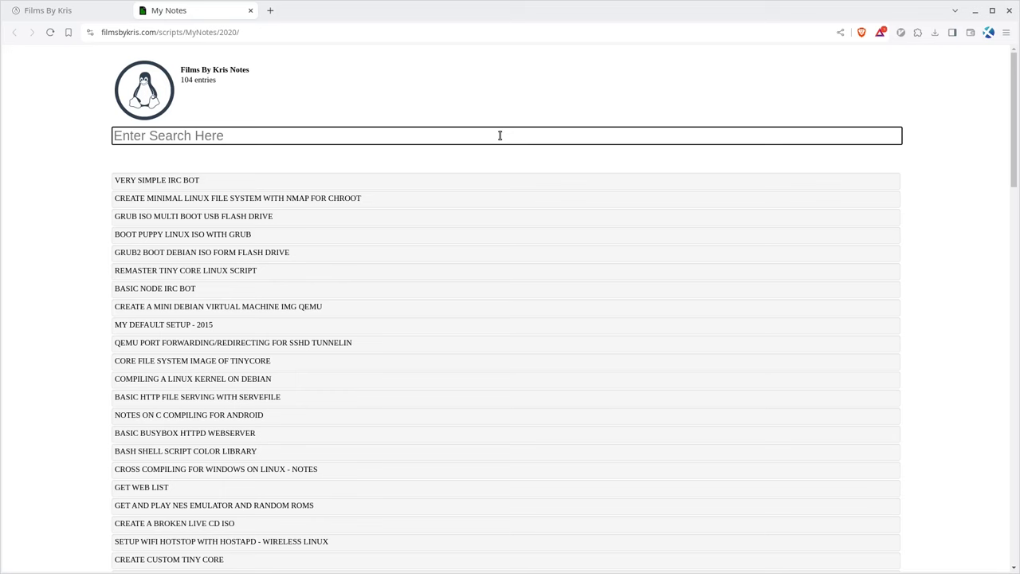
left_click(500, 136)
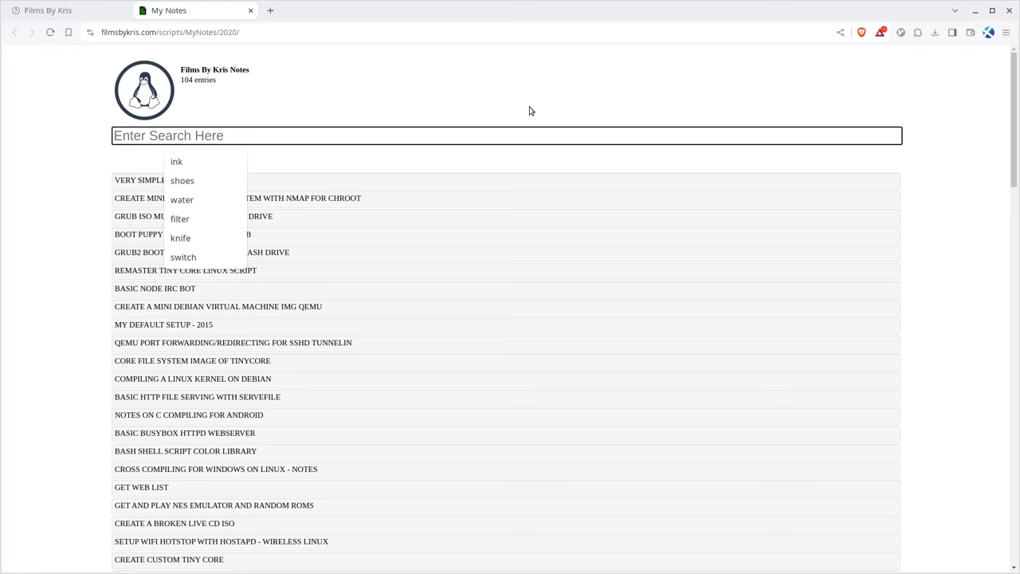
type("win31")
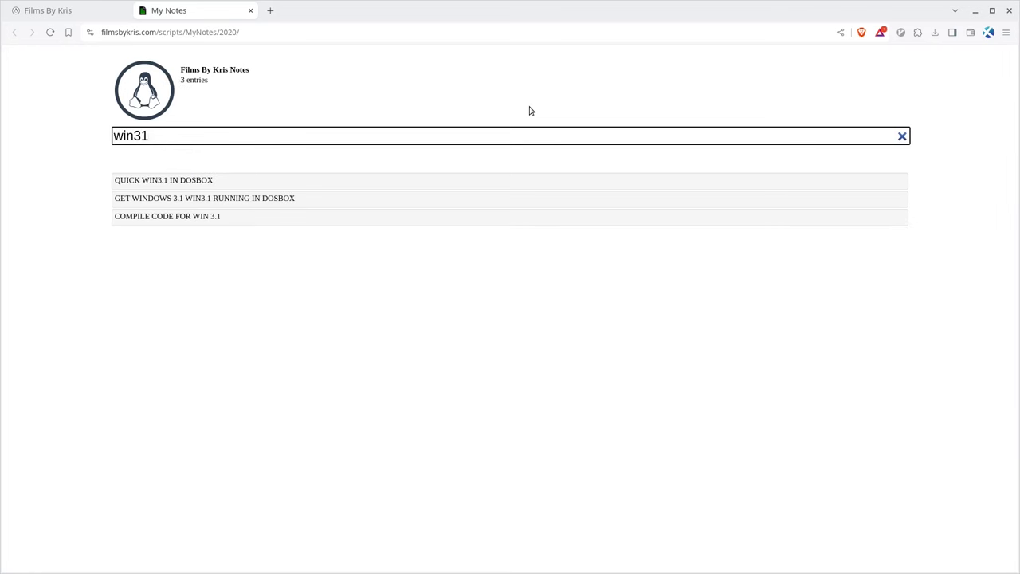
- Open the Quick Win3.1 in Dosbox note and run its wget command to download win31.zip
left_click(223, 186)
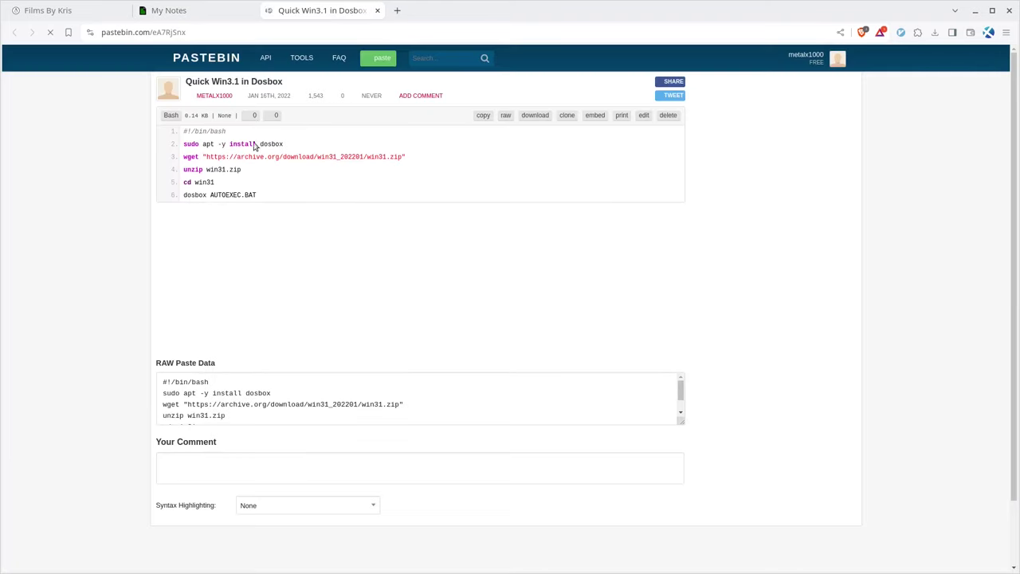
left_click_drag(183, 144, 289, 149)
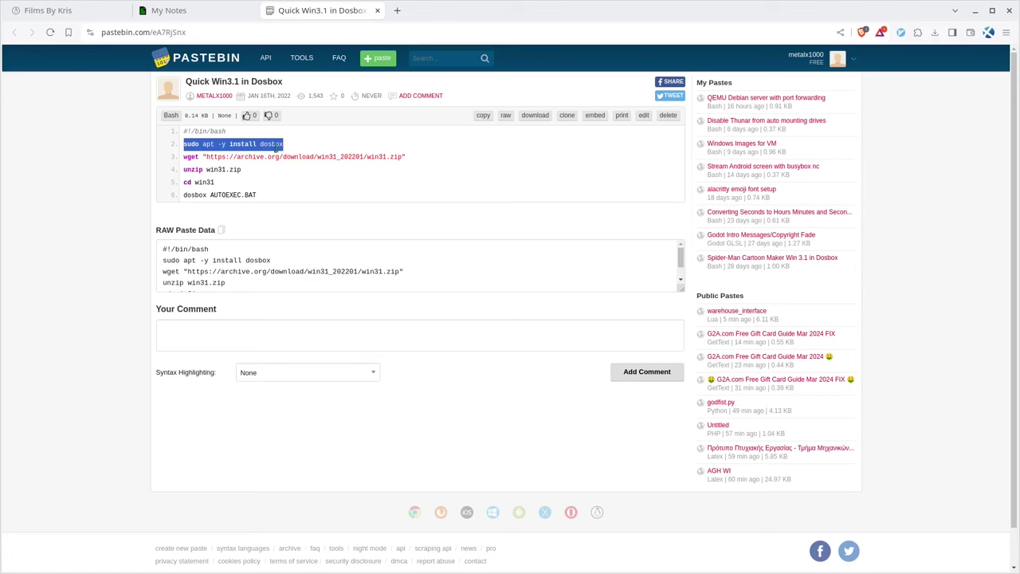
left_click(201, 158)
left_click_drag(185, 158, 438, 162)
key("super+c")
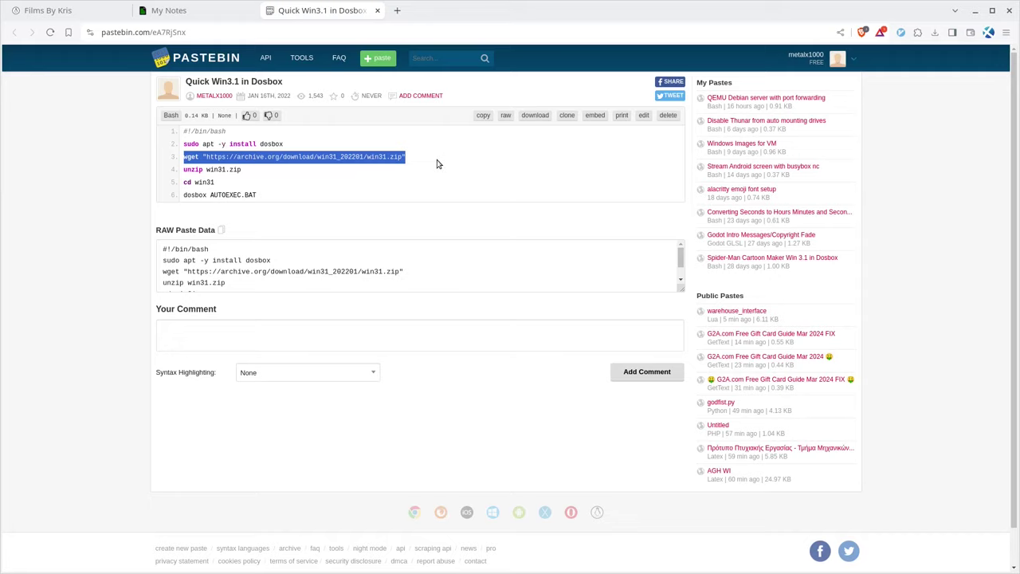
key("alt+Tab")
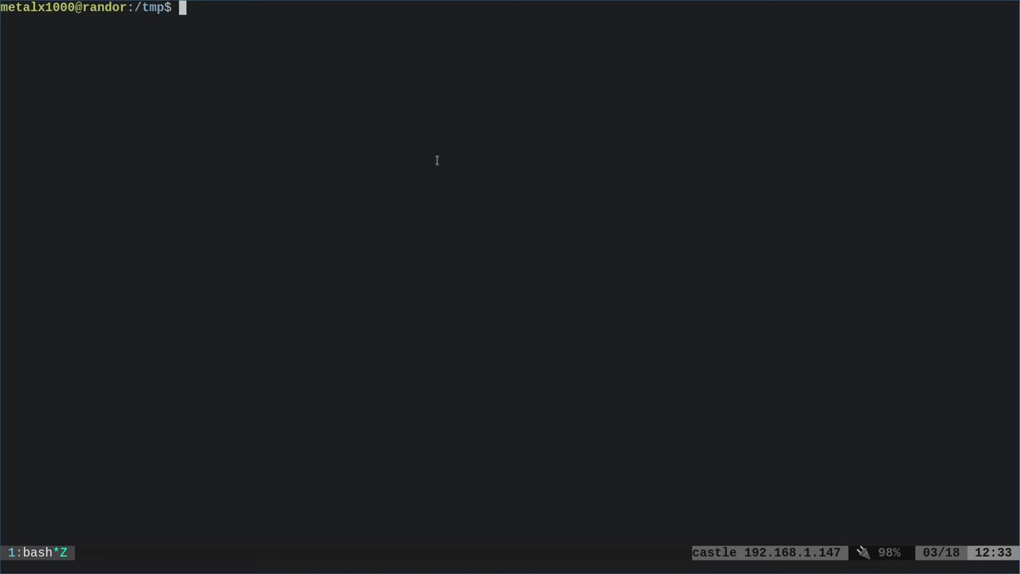
middle_click(437, 160)
key("Return")
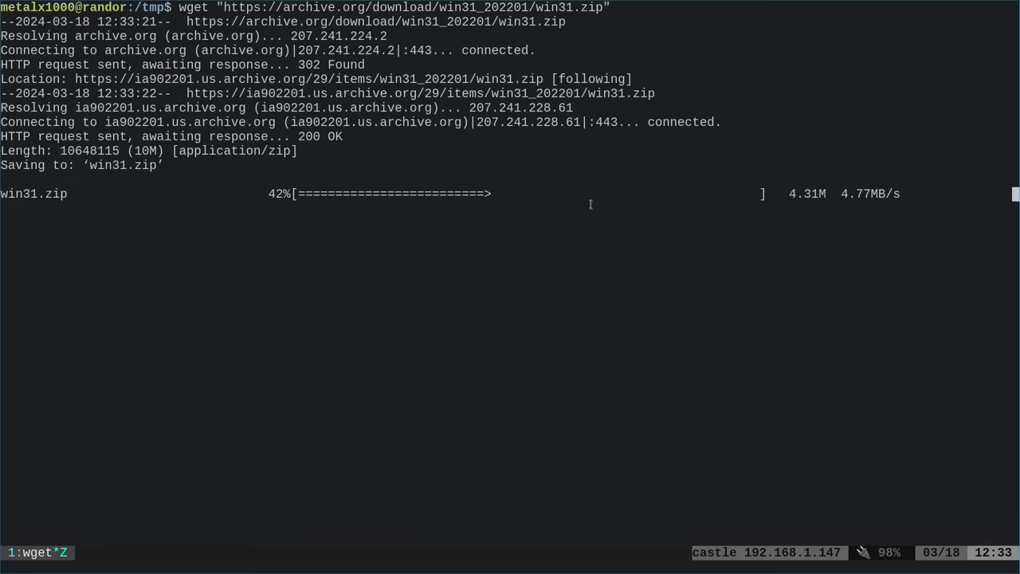
- Copy the 'unzip win31.zip' command from the paste
key("alt+Tab")
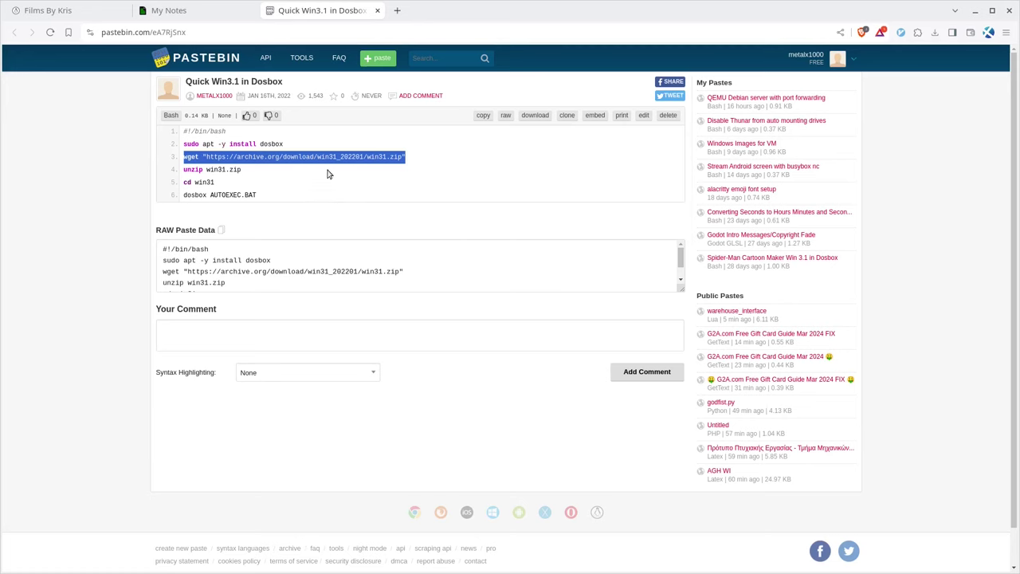
left_click_drag(340, 156, 365, 157)
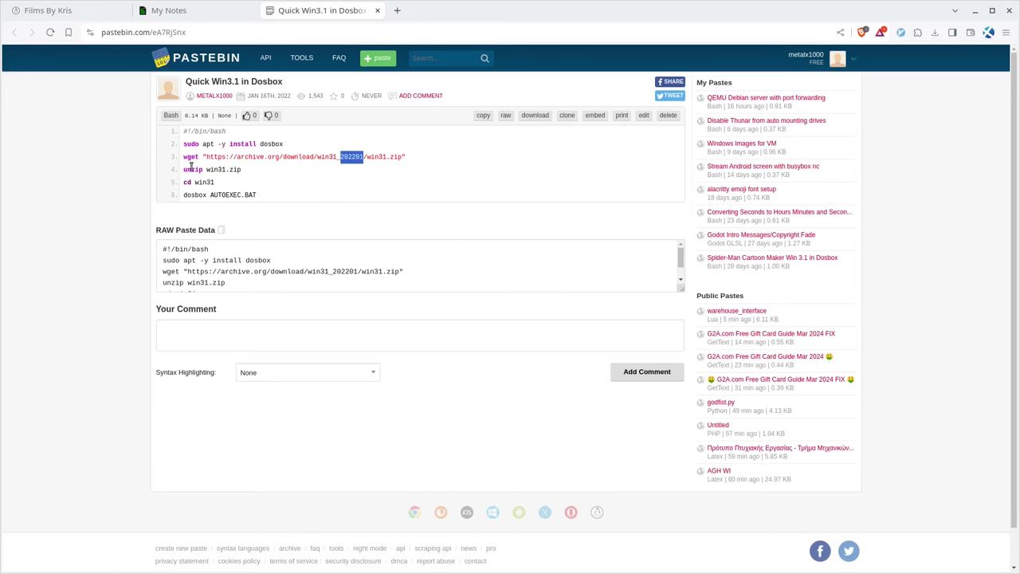
left_click_drag(183, 169, 255, 171)
key("super+c")
key("alt+Tab")
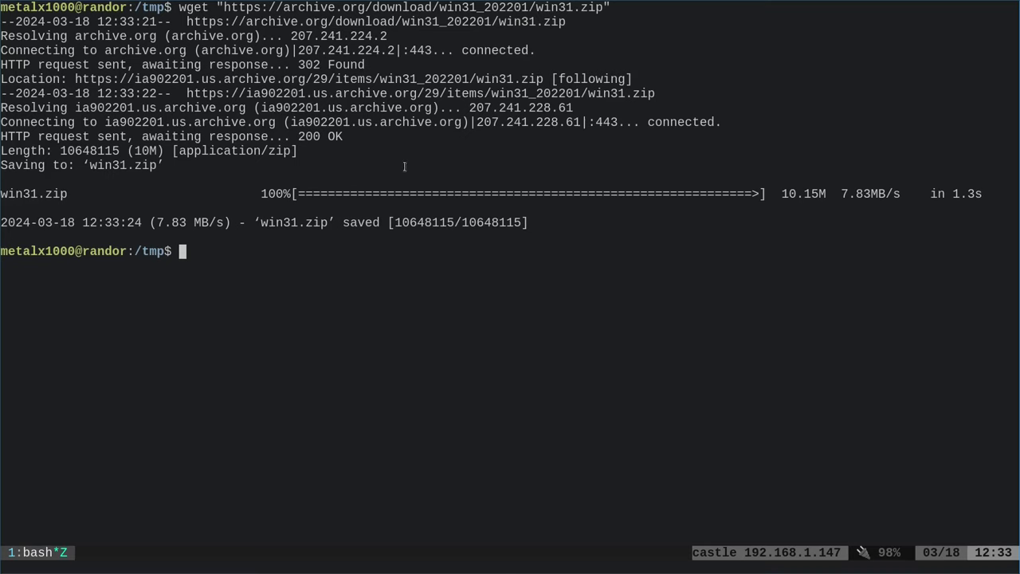
- Unzip win31.zip, enter the win31/ folder and list its files
middle_click(404, 165)
key("Return")
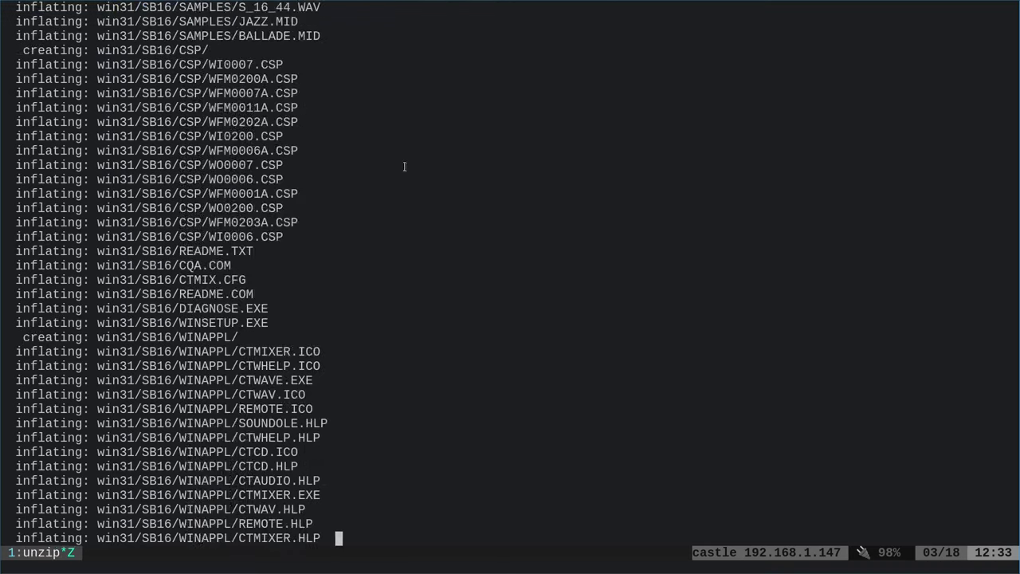
type("cd win31/")
key("Return")
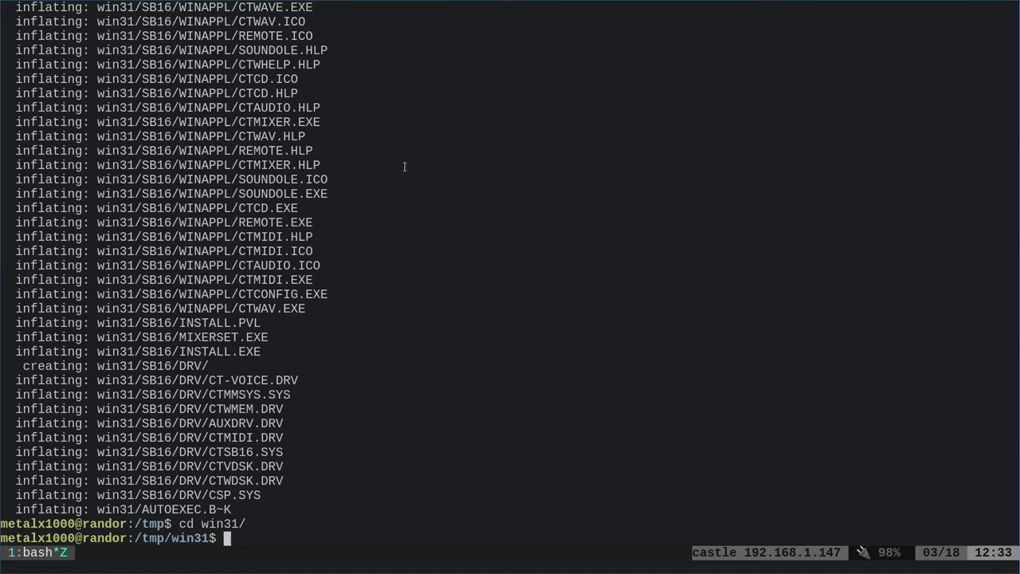
key("ctrl+l")
type("ls")
key("Return")
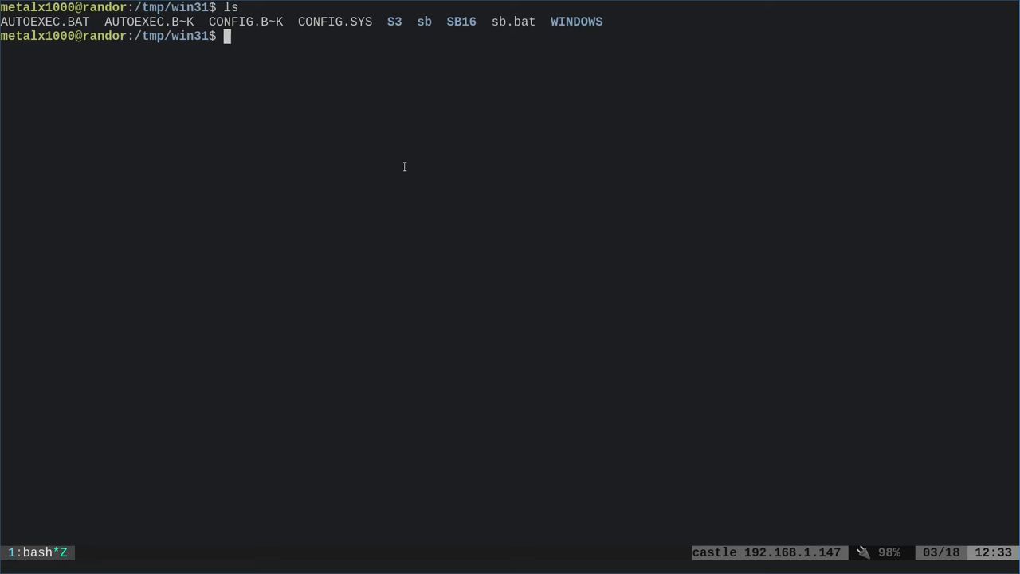
- Check disk space with df -h and du -h, finding the 19M folder total
type("df -h")
key("Return")
type("du-")
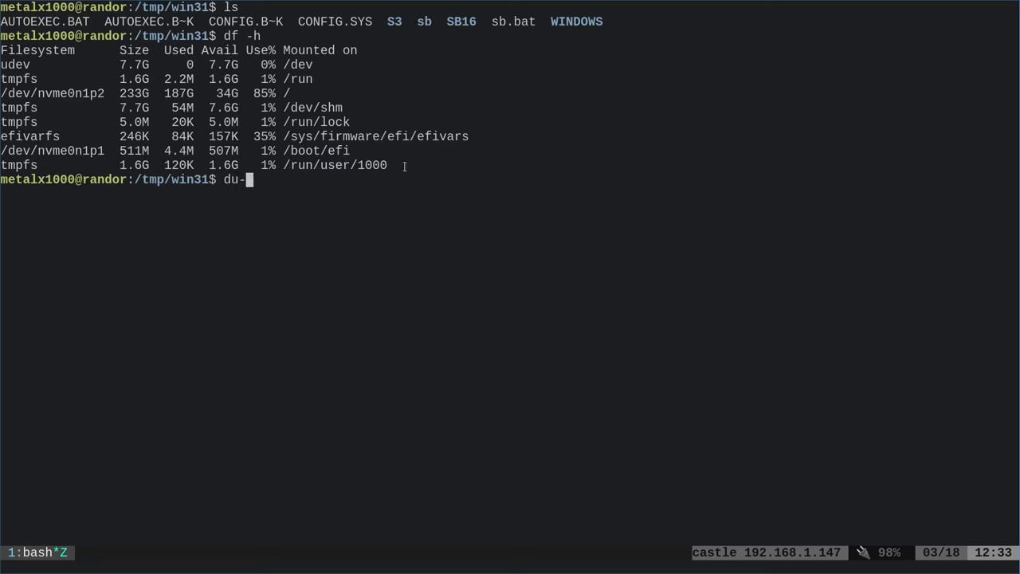
type("h")
key("Return")
key("Up")
key("Left")
key("Left")
key("Return")
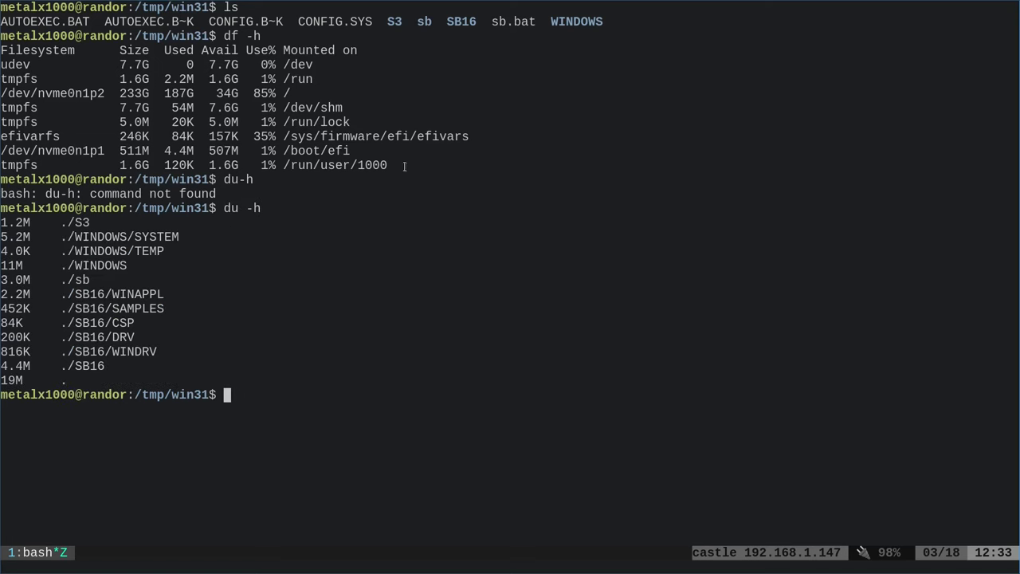
left_click_drag(23, 380, 1, 381)
left_click(393, 322)
- List the files again and paste 'dosbox AUTOEXEC.BAT' from Pastebin at the prompt
type("ls")
key("Return")
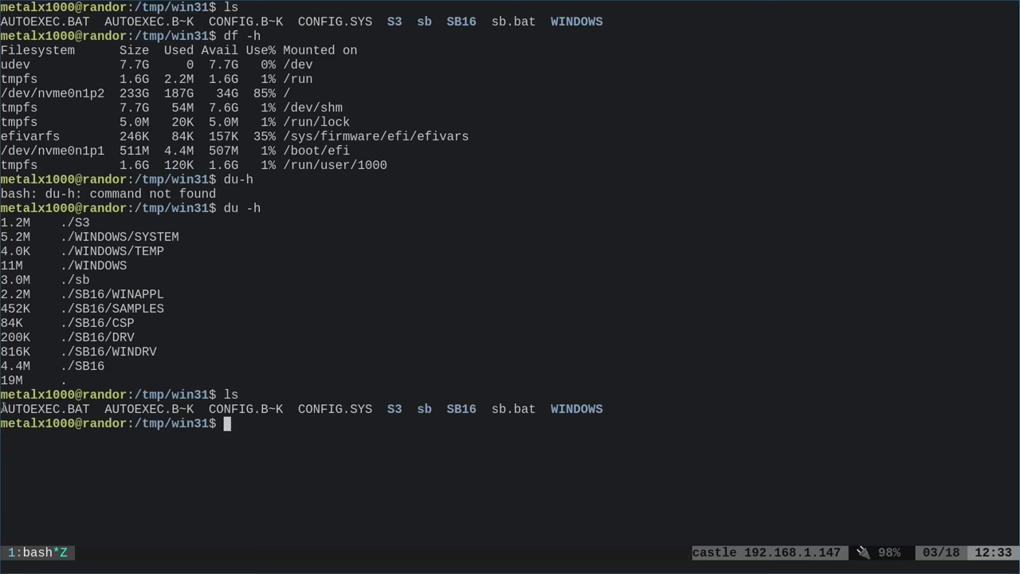
left_click_drag(2, 408, 89, 408)
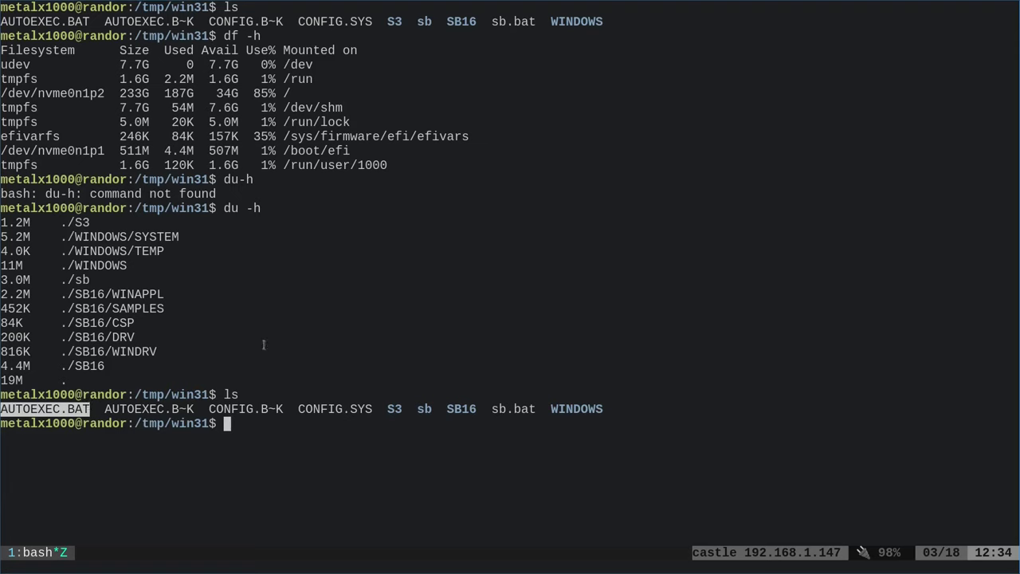
key("alt+Tab")
left_click_drag(184, 191, 279, 195)
key("alt+Tab")
middle_click(511, 191)
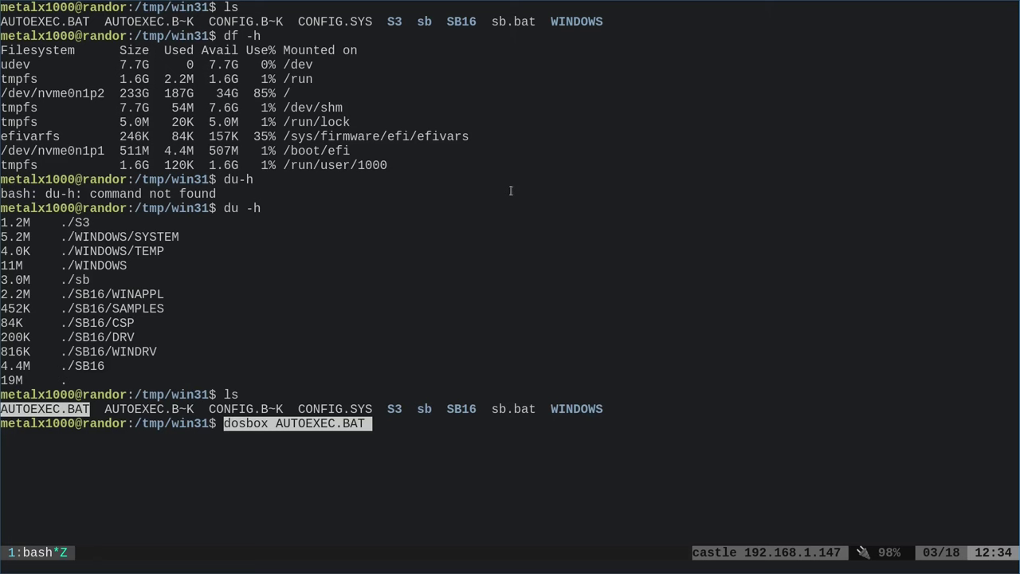
- Run dosbox AUTOEXEC.BAT to boot Windows 3.1 and make the DOSBox window fullscreen
key("Return")
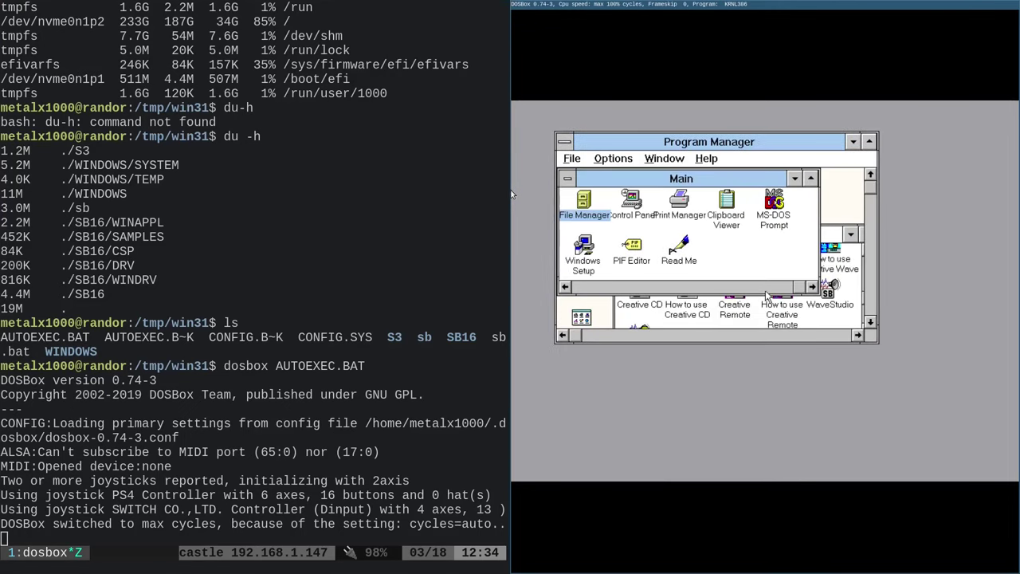
key("super+w")
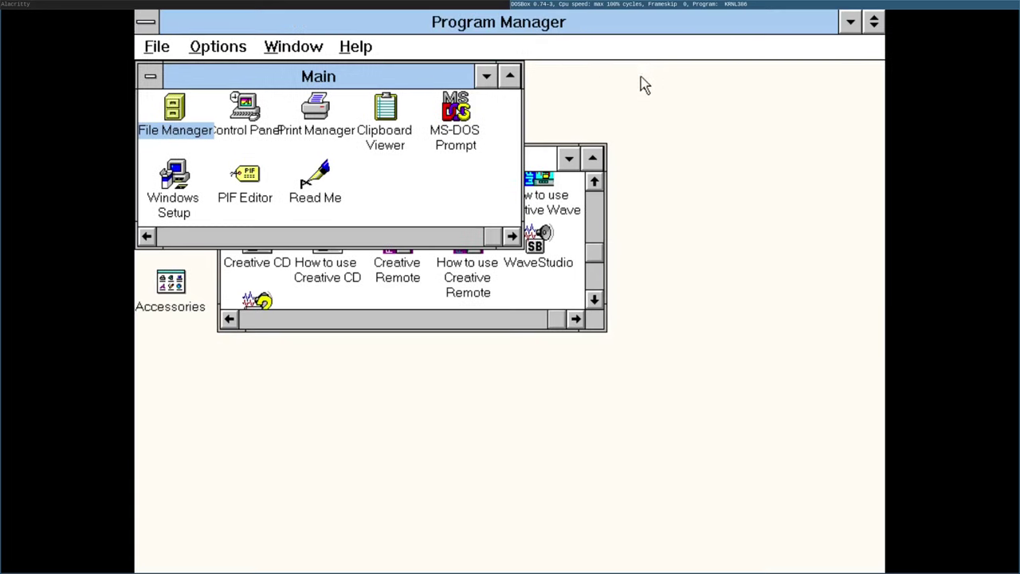
- Move the Main and Audio Software groups aside, open Games and uncover some Minesweeper squares
left_click_drag(314, 75, 627, 360)
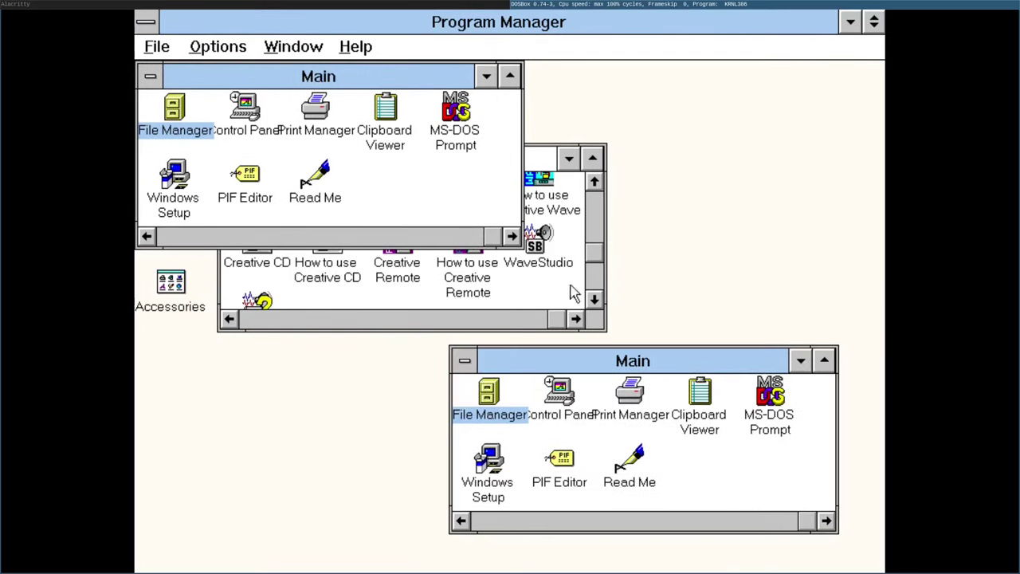
left_click_drag(402, 166, 663, 119)
left_click(242, 283)
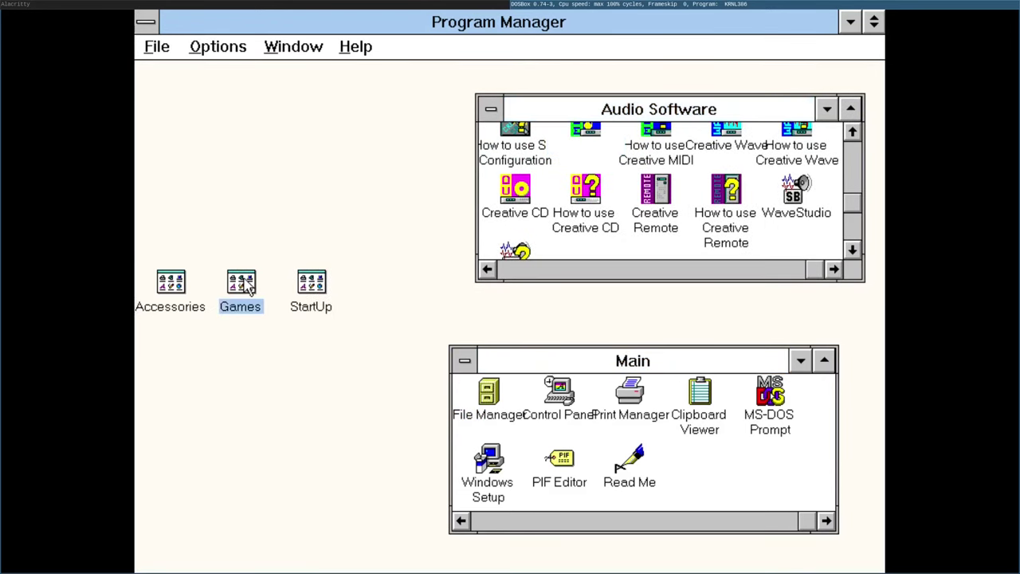
double_click(243, 285)
double_click(299, 156)
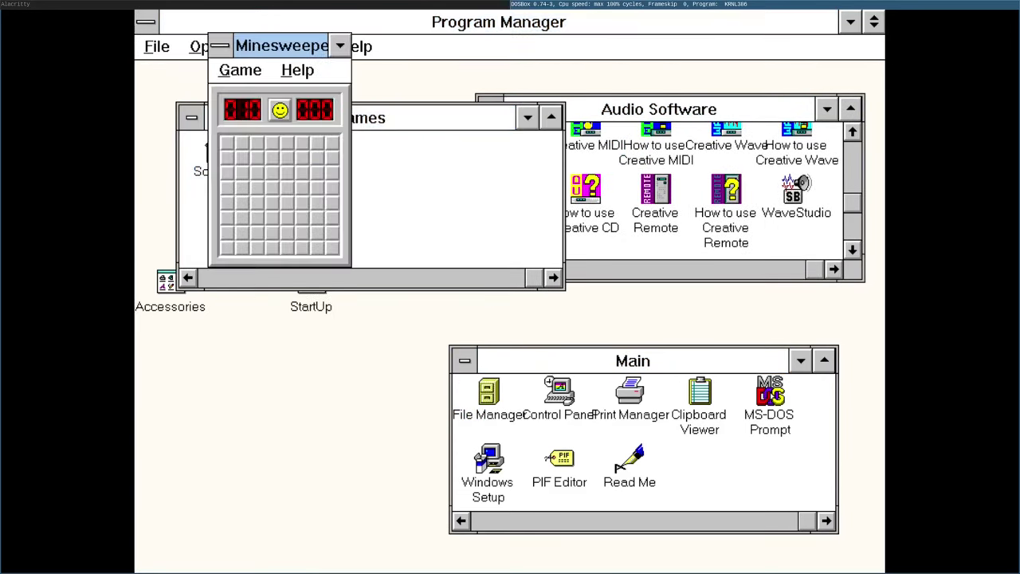
left_click(272, 203)
left_click(315, 173)
left_click(242, 192)
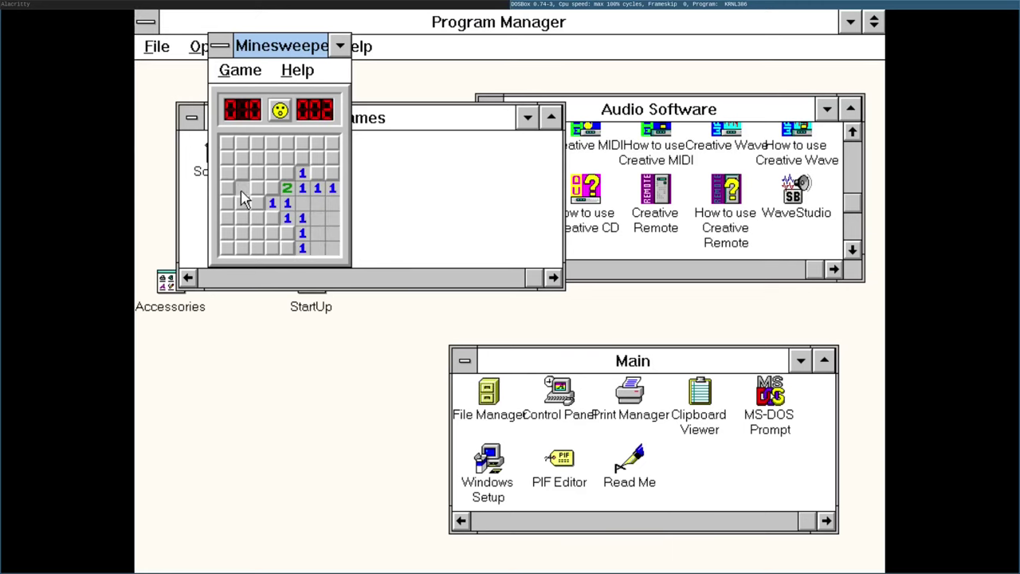
- Launch Solitaire, then start Paintbrush from the Accessories group
double_click(199, 169)
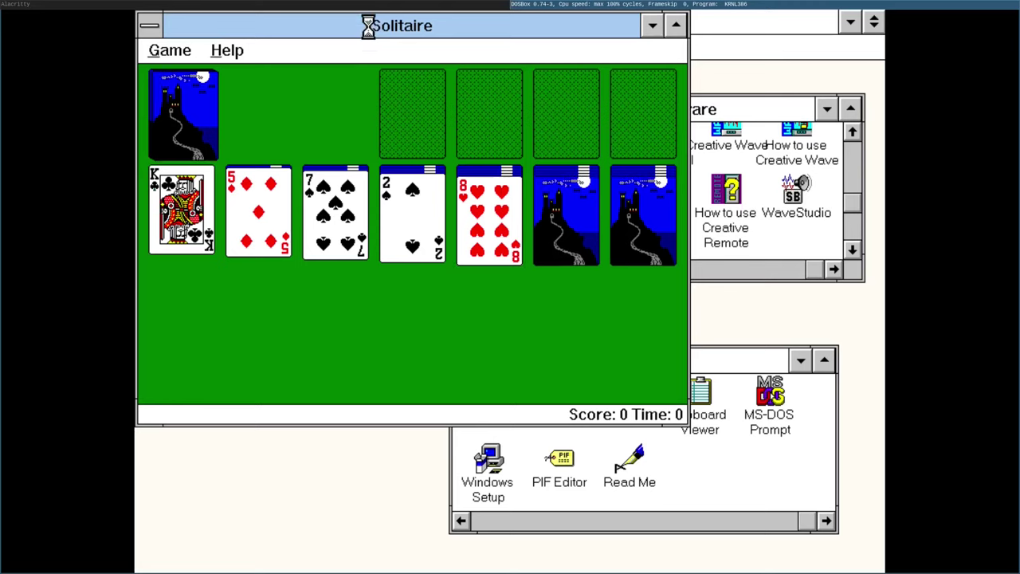
left_click_drag(368, 26, 491, 68)
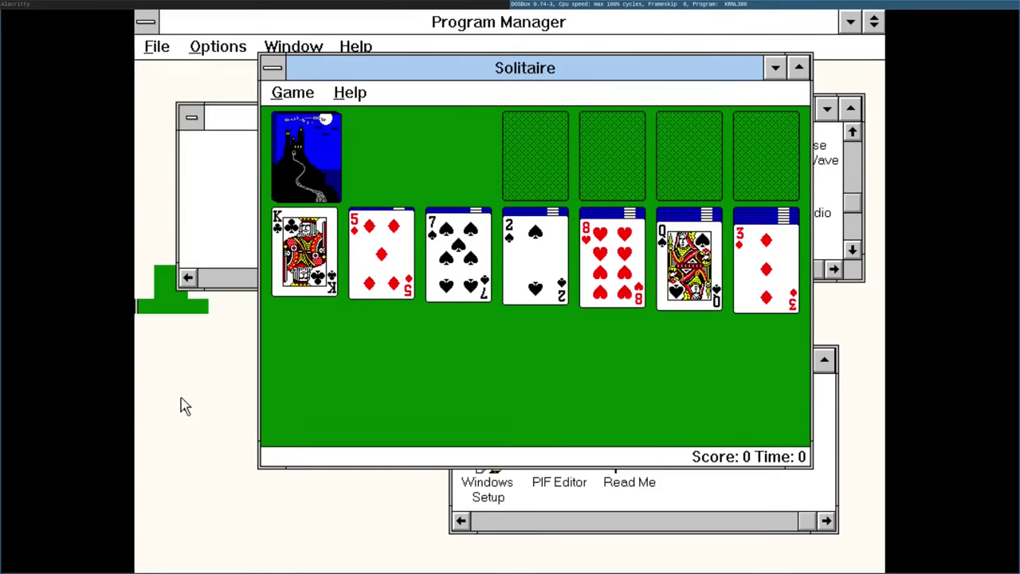
left_click(170, 299)
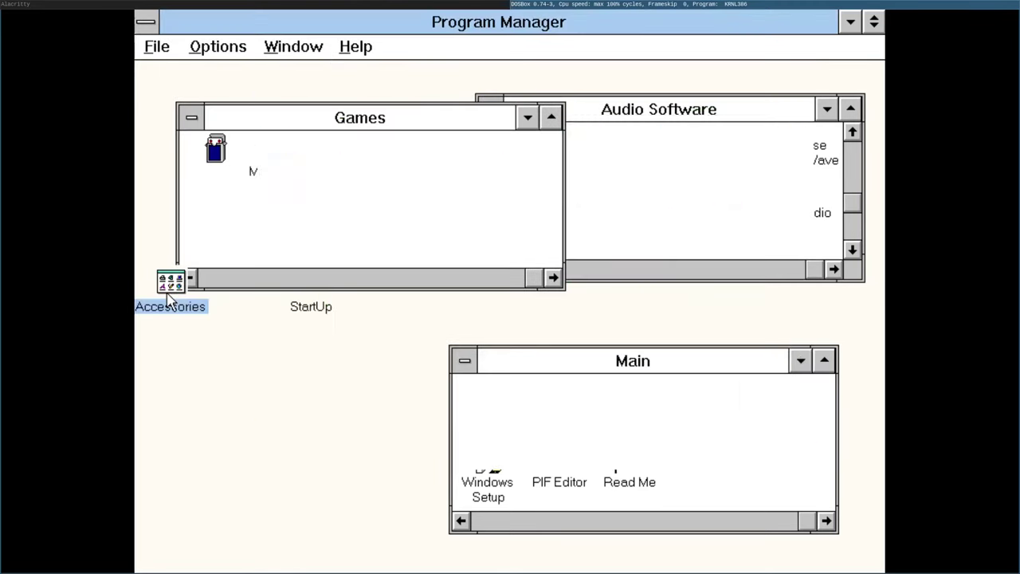
double_click(170, 299)
left_click(256, 127)
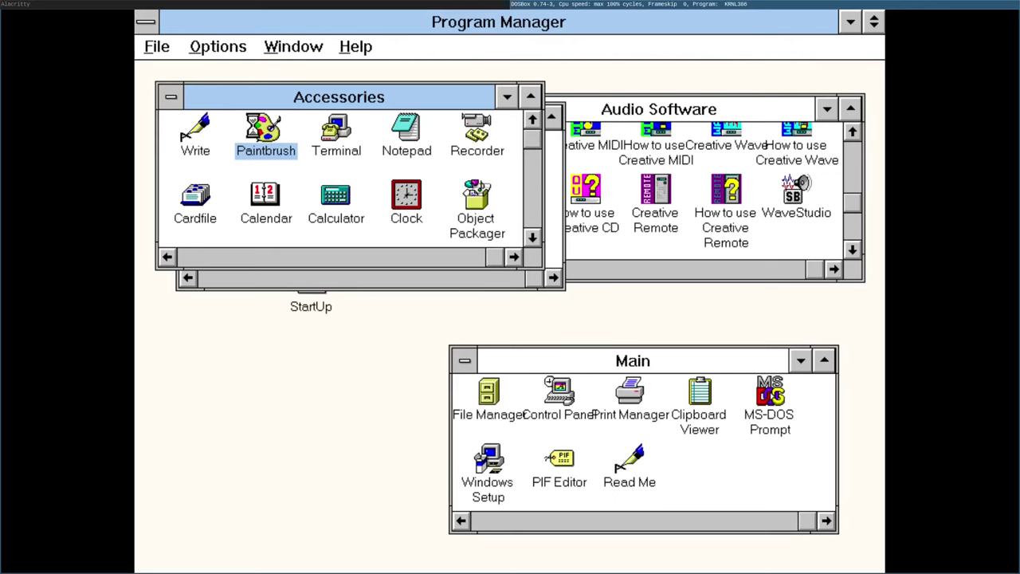
double_click(255, 127)
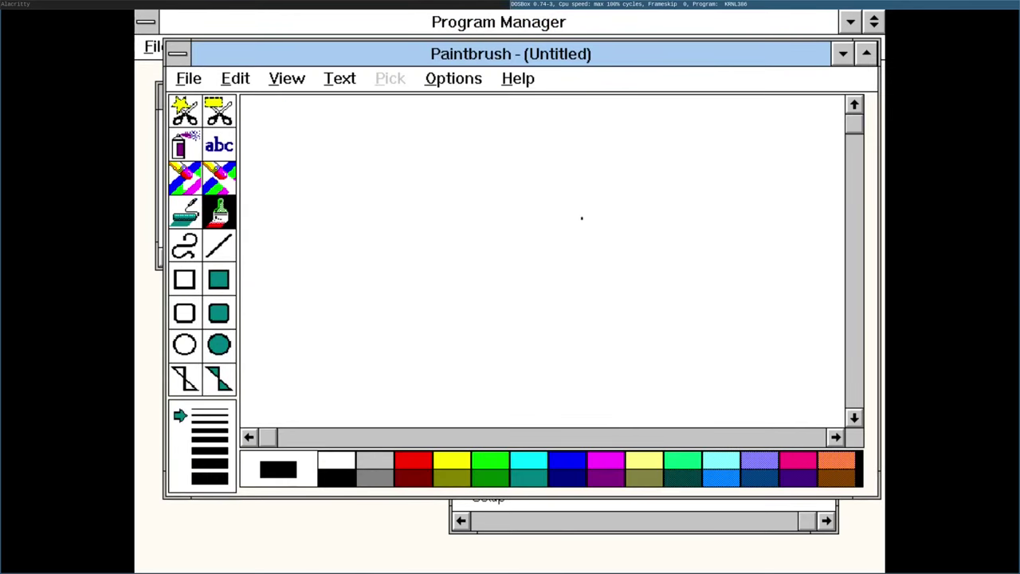
- Sketch freehand loops, a triangle and lines in Paintbrush, then minimize Program Manager
mouse_move(582, 217)
left_mouse_down()
mouse_move(408, 260)
mouse_move(553, 264)
mouse_move(495, 299)
mouse_move(531, 271)
left_mouse_up()
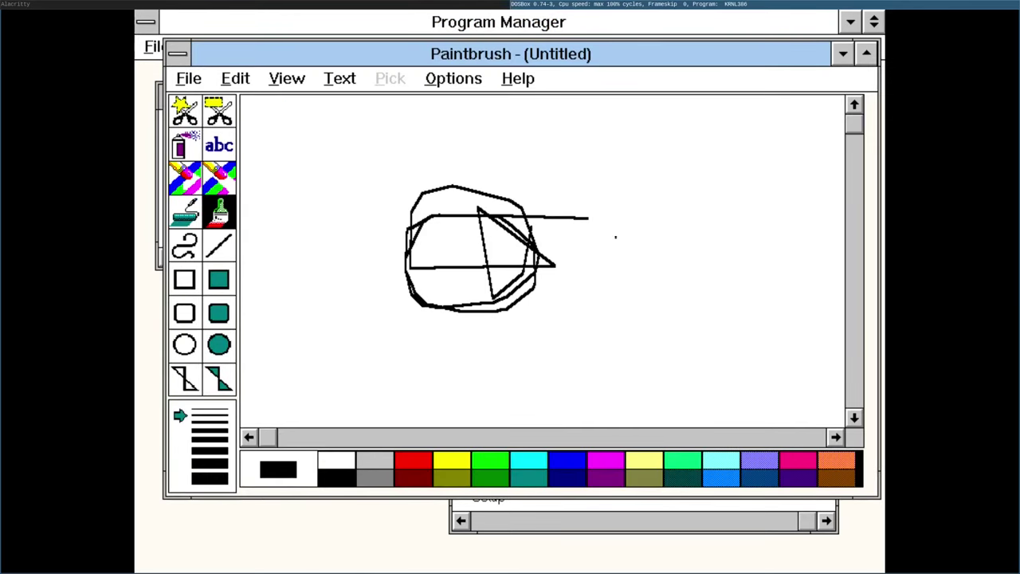
left_click(848, 31)
left_click(855, 26)
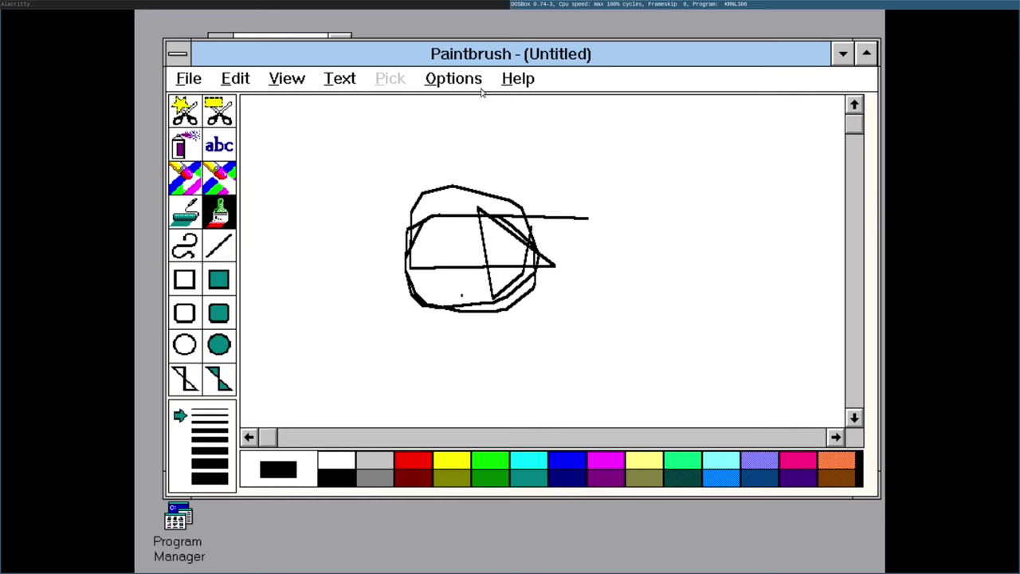
- Quit DOSBox with Ctrl+F9 and search the My Notes page for 'spider'
key("ctrl+F9")
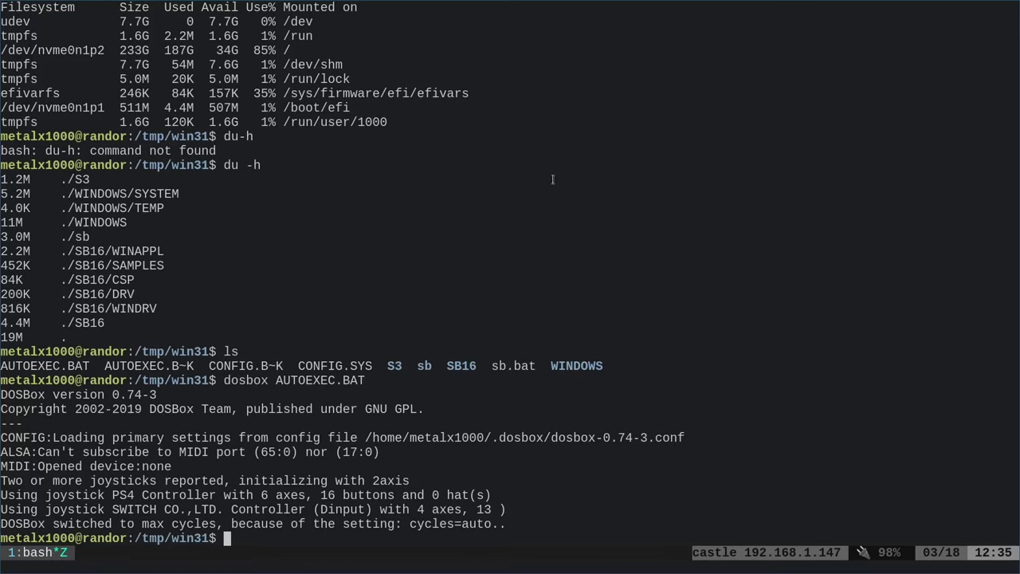
key("alt+Tab")
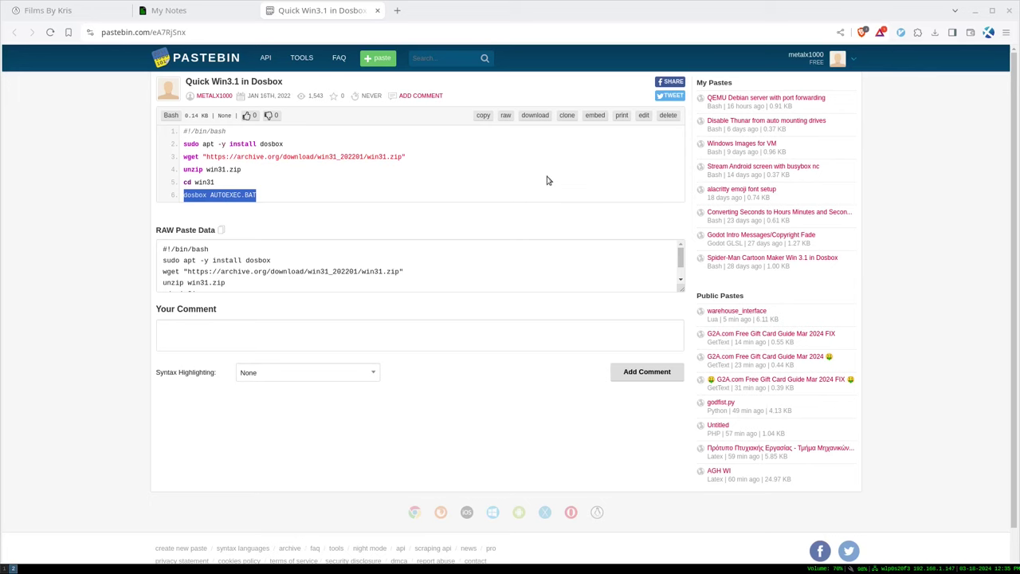
left_click(182, 17)
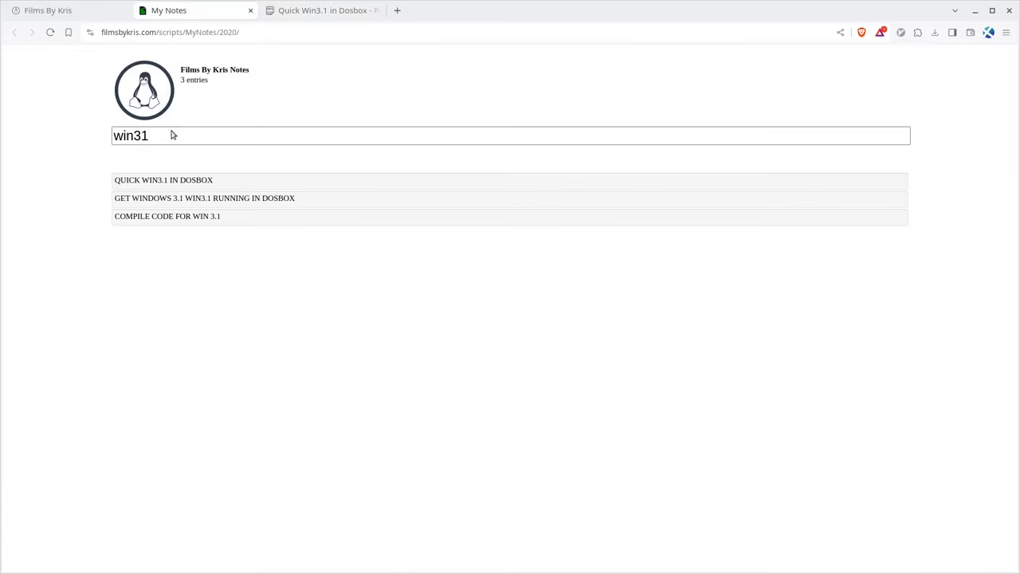
left_click_drag(170, 135, 37, 133)
type("spider")
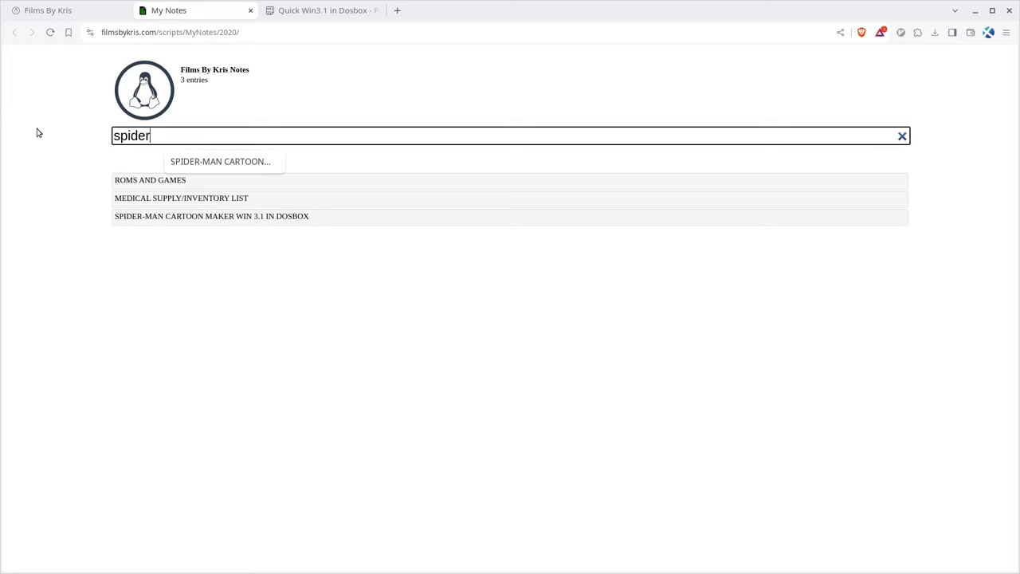
left_click(201, 280)
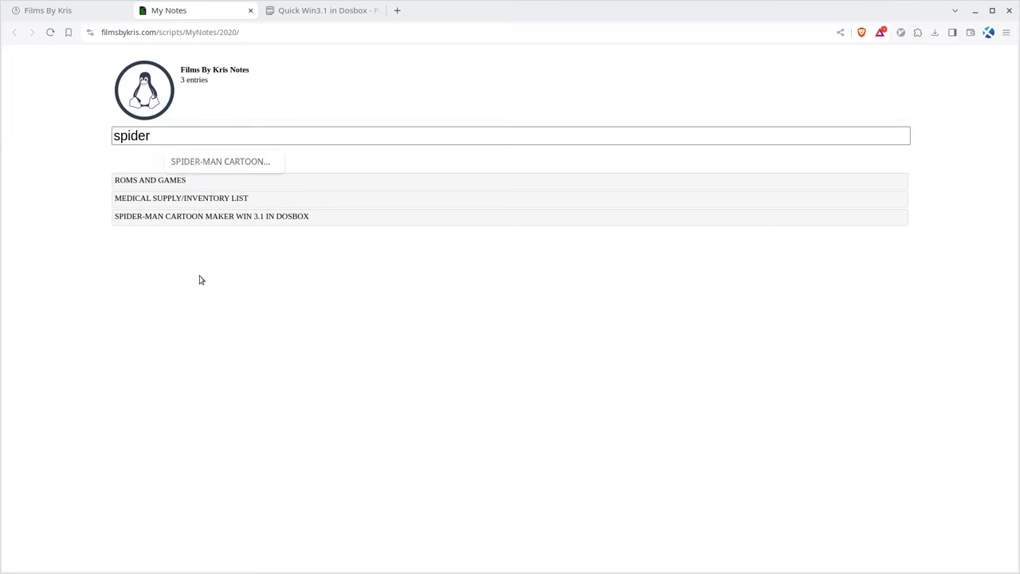
- Copy the Spider-Man Cartoon Maker note's setup commands from mkdir spider-man onward
left_click(247, 223)
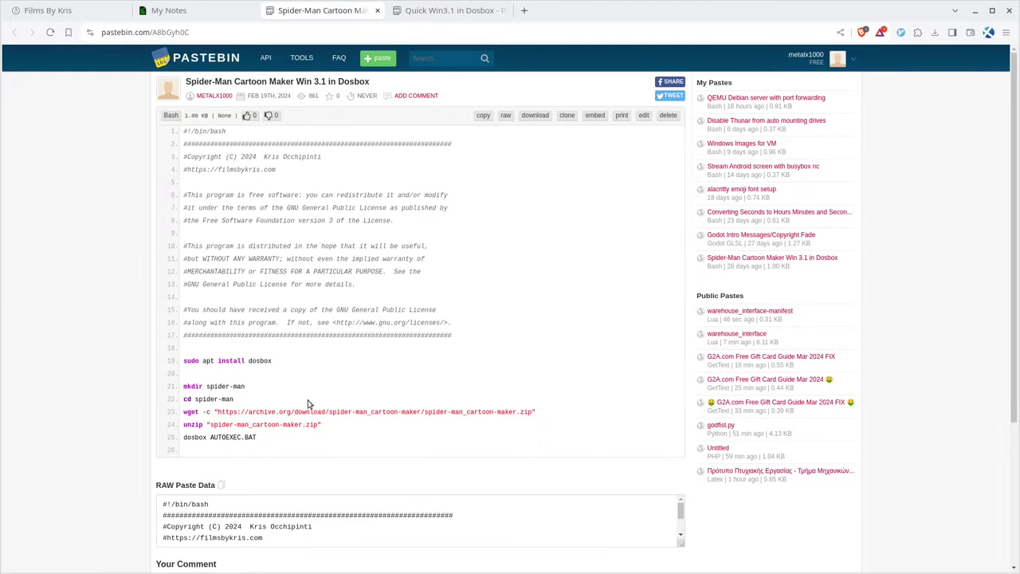
left_click_drag(183, 386, 572, 435)
key("super+c")
key("alt+Tab")
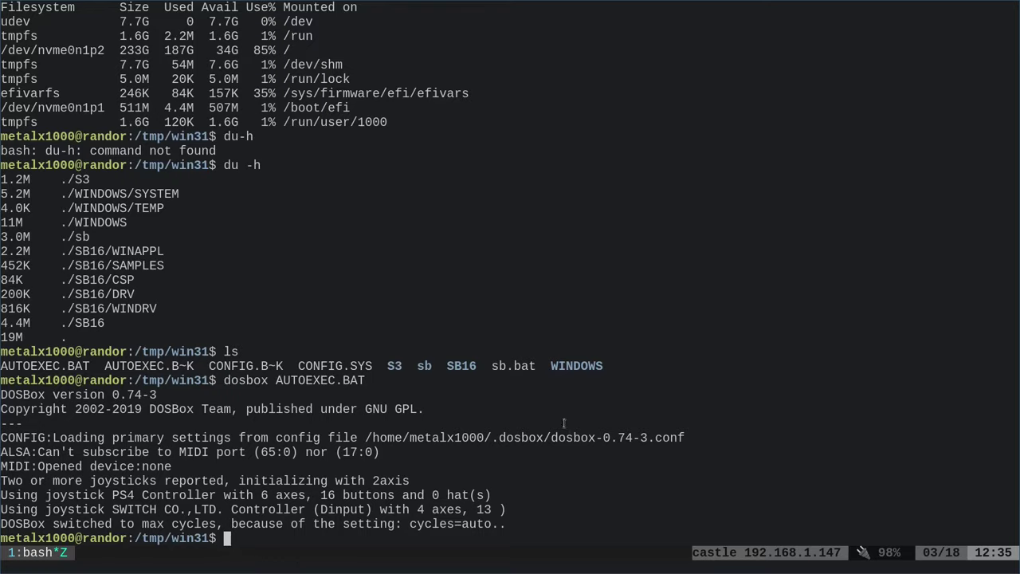
- Paste and run the setup commands to download, unzip and launch Spider-Man Cartoon Maker
middle_click(397, 300)
key("Return")
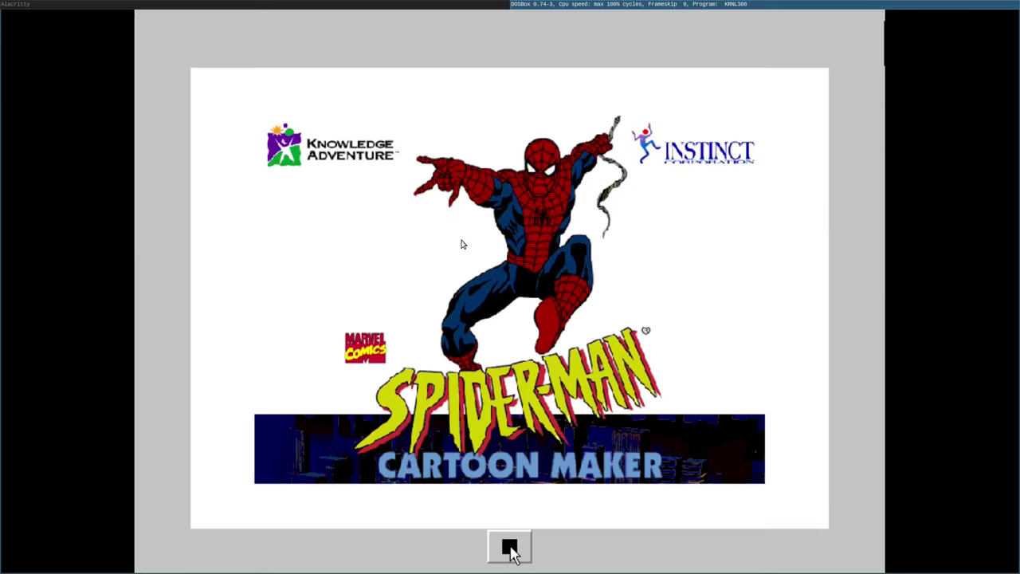
- Raise the volume and skip the Cartoon Maker intro animation to reach the editor
key("XF86AudioRaiseVolume")
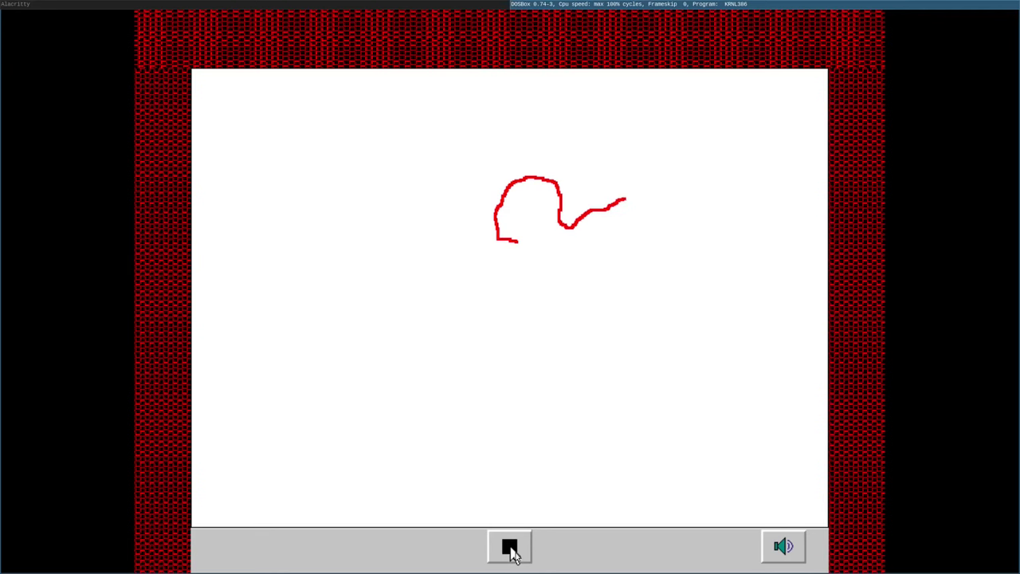
left_click(510, 549)
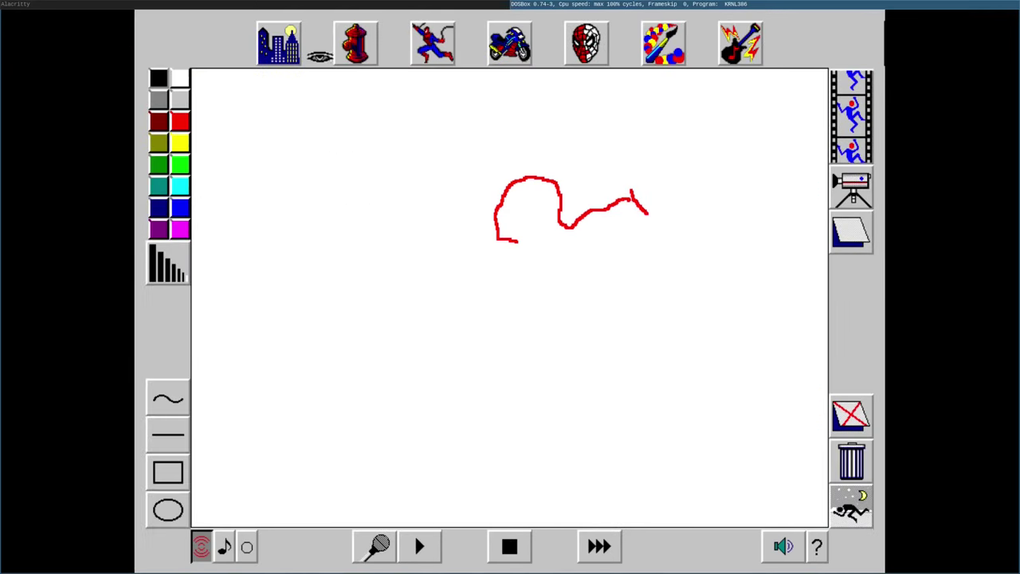
- Place the first city-street skyscraper backdrop from the backgrounds gallery onto the canvas
left_click(279, 49)
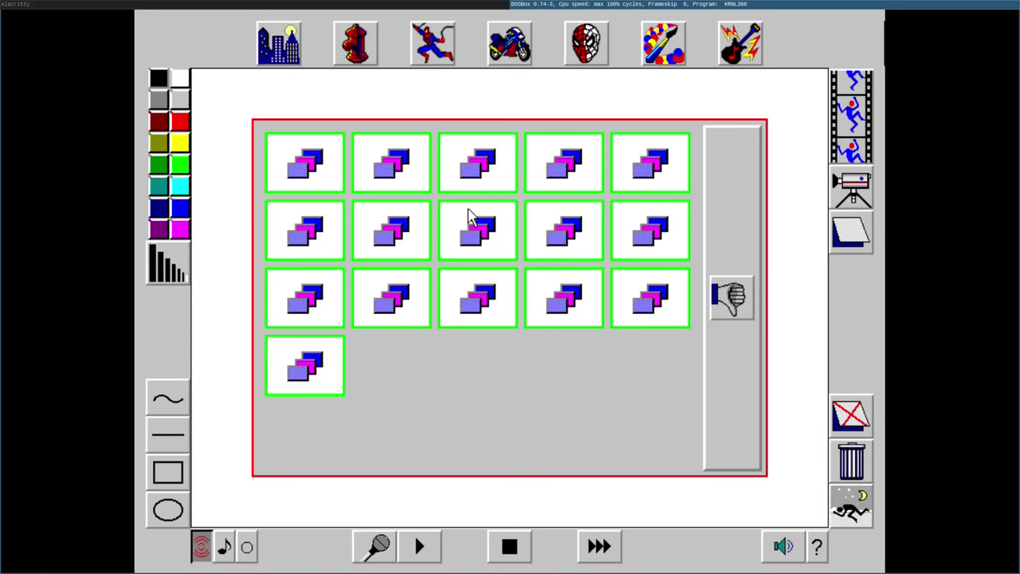
left_click(359, 172)
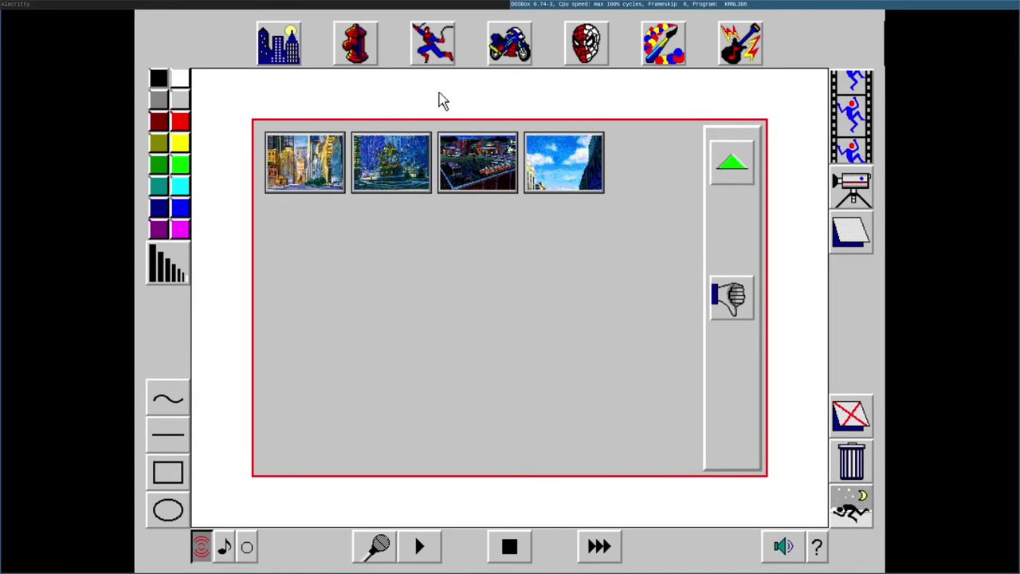
left_click(305, 170)
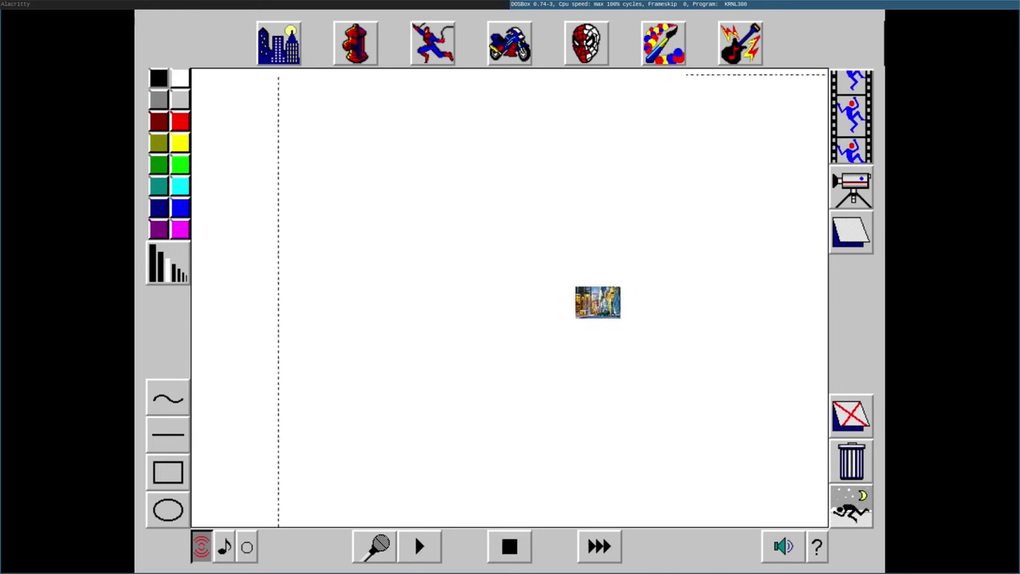
left_click(588, 301)
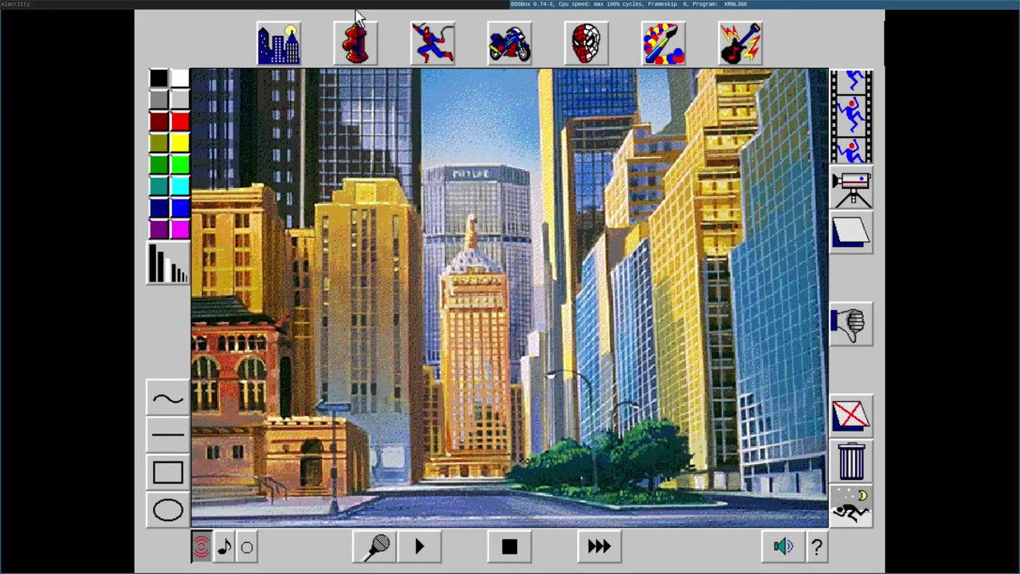
- Place the MEN AT WORK road sign from the street objects props folder on the street
left_click(367, 48)
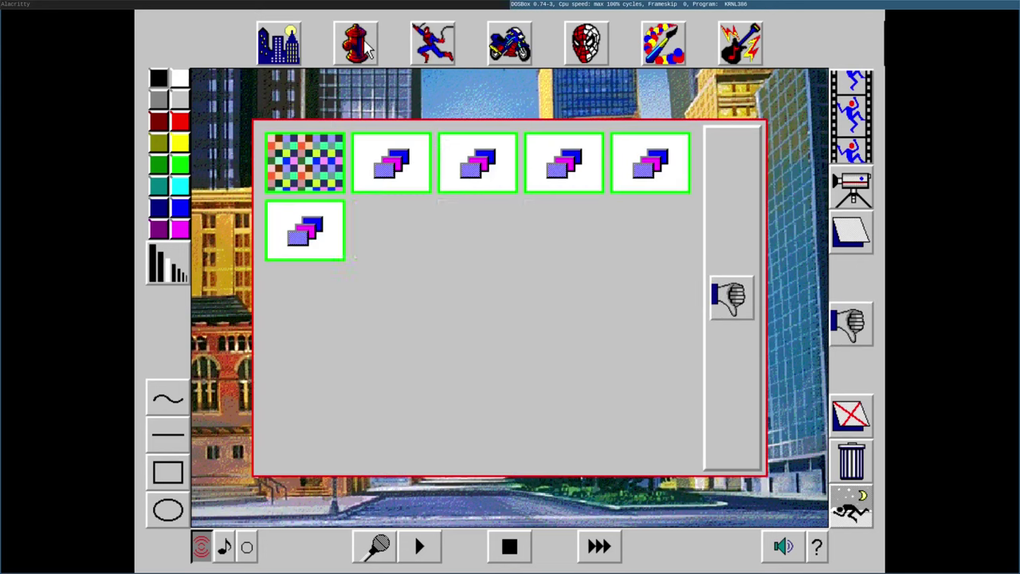
left_click(388, 212)
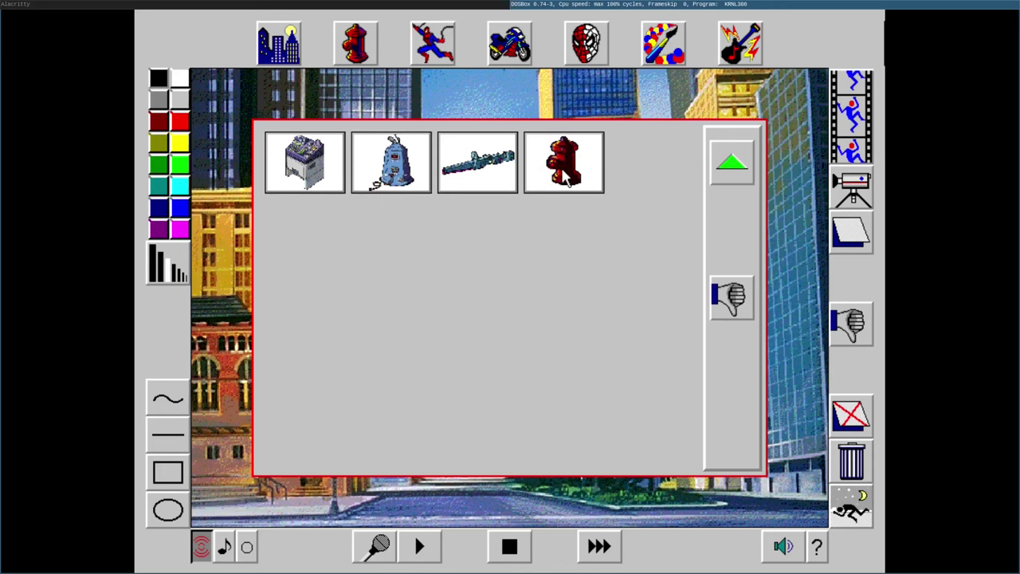
left_click(734, 168)
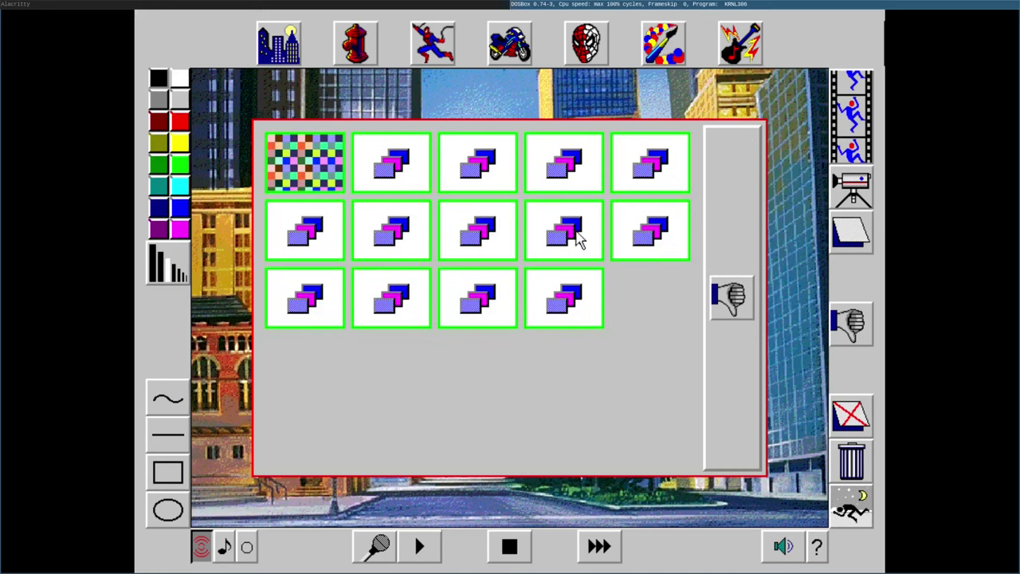
left_click(474, 171)
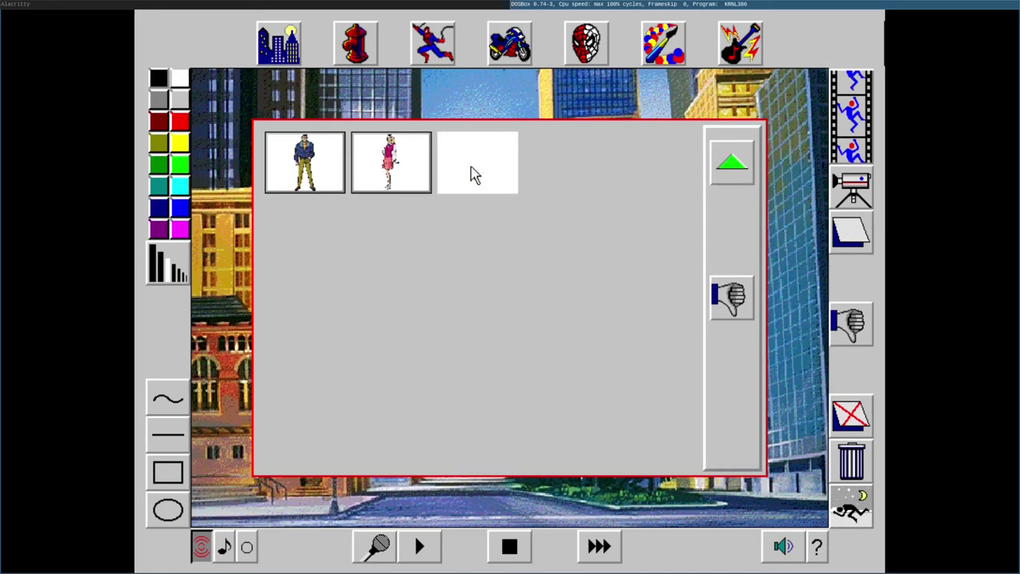
left_click(732, 164)
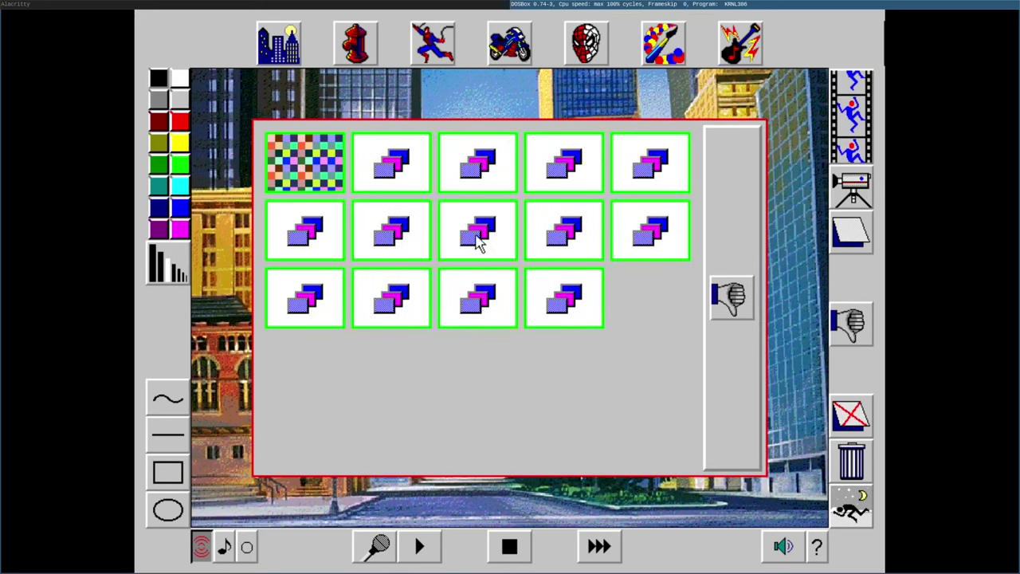
left_click(477, 243)
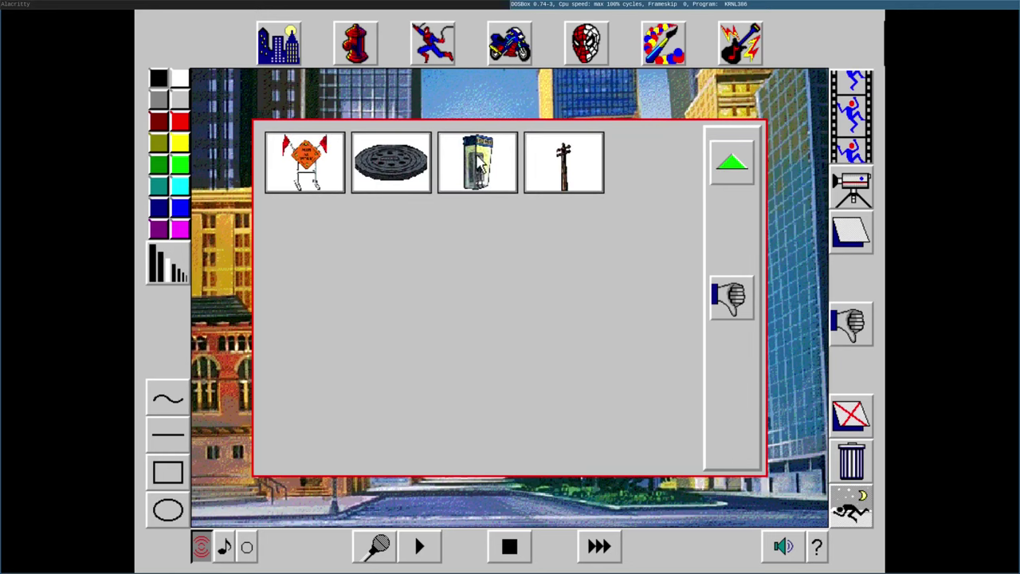
left_click(306, 162)
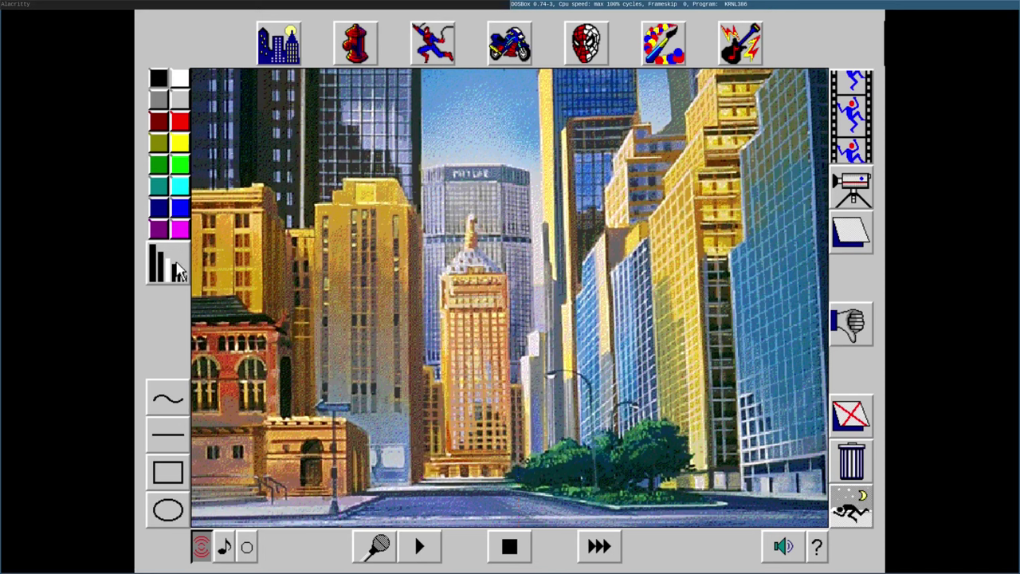
left_click(185, 279)
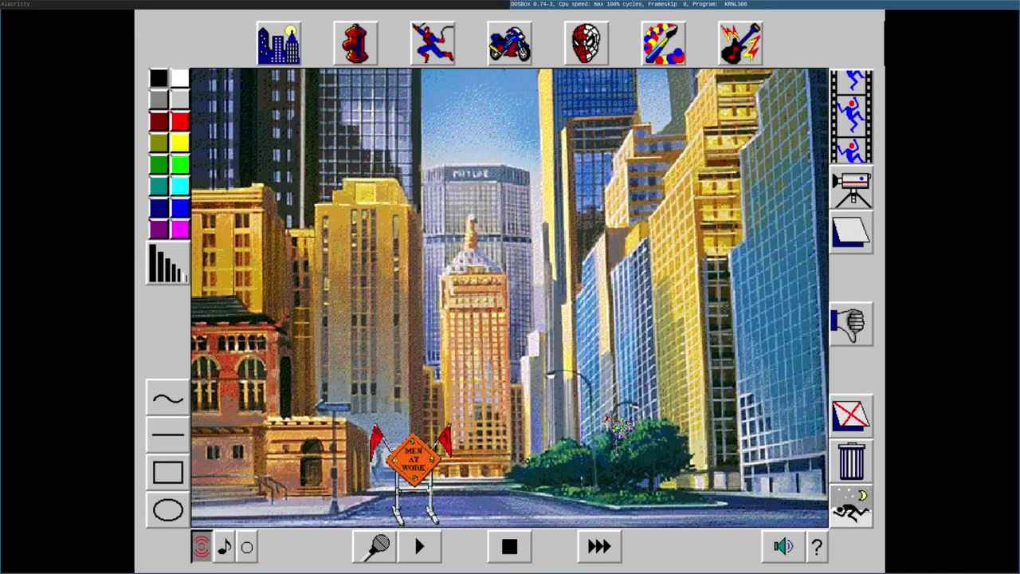
- Add a walking man and a running man from the character gallery to the street scene
left_click(433, 41)
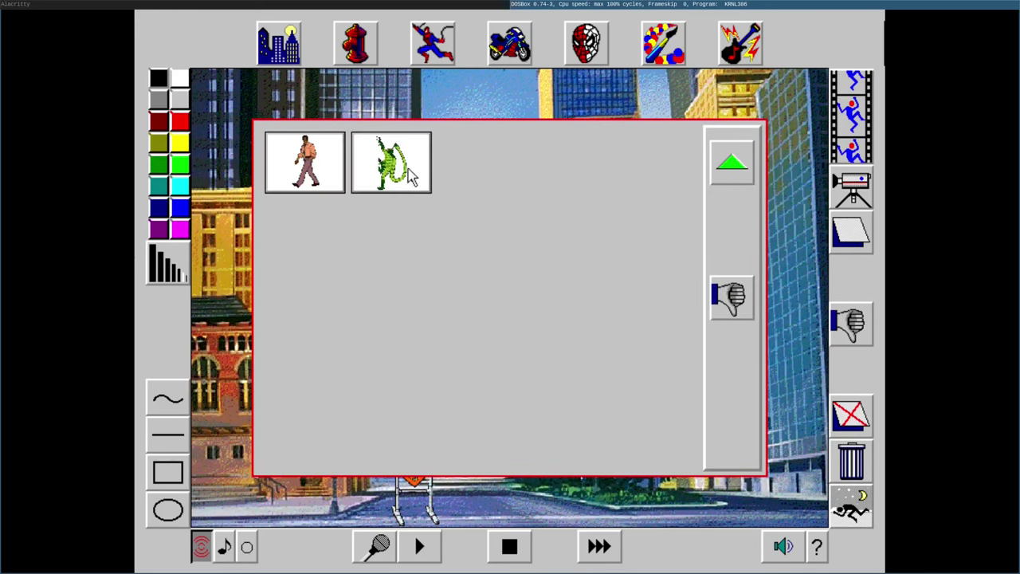
left_click(315, 177)
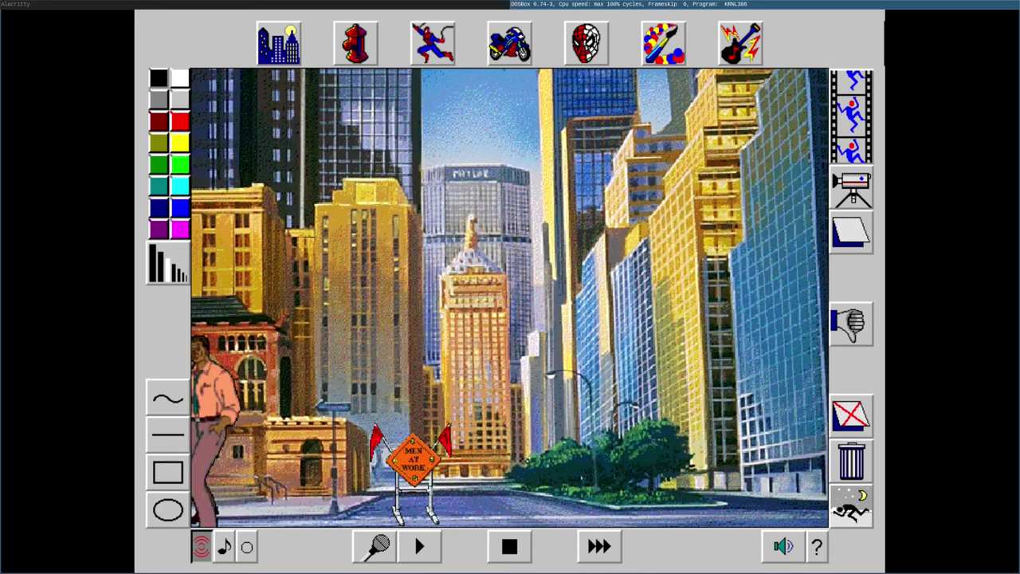
left_click(427, 40)
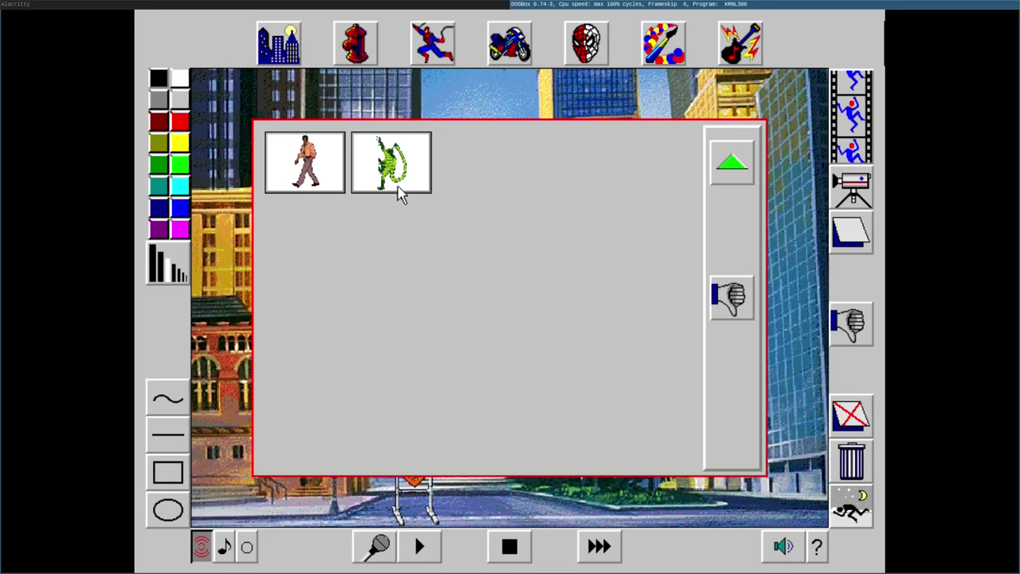
left_click(724, 174)
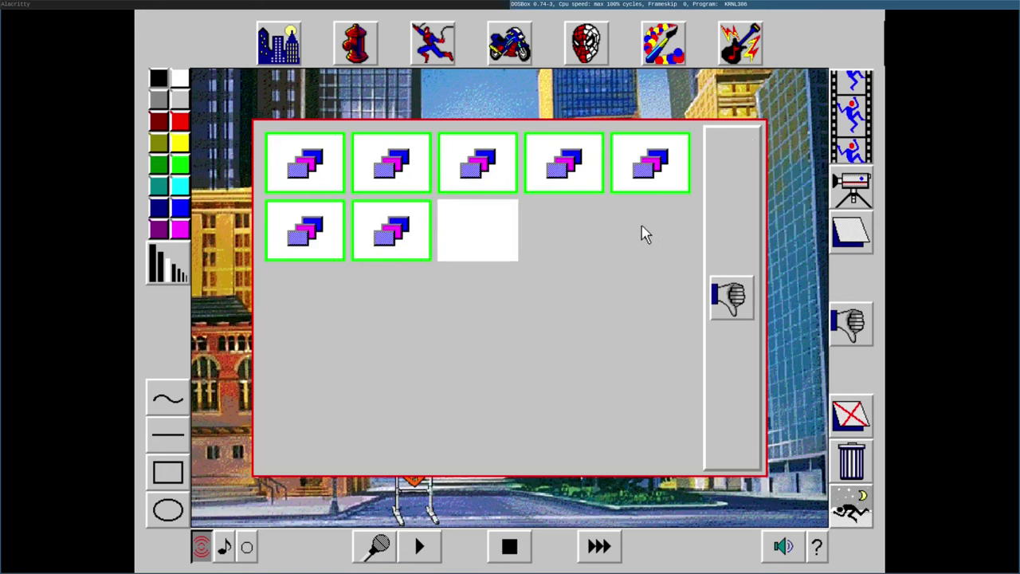
left_click(597, 164)
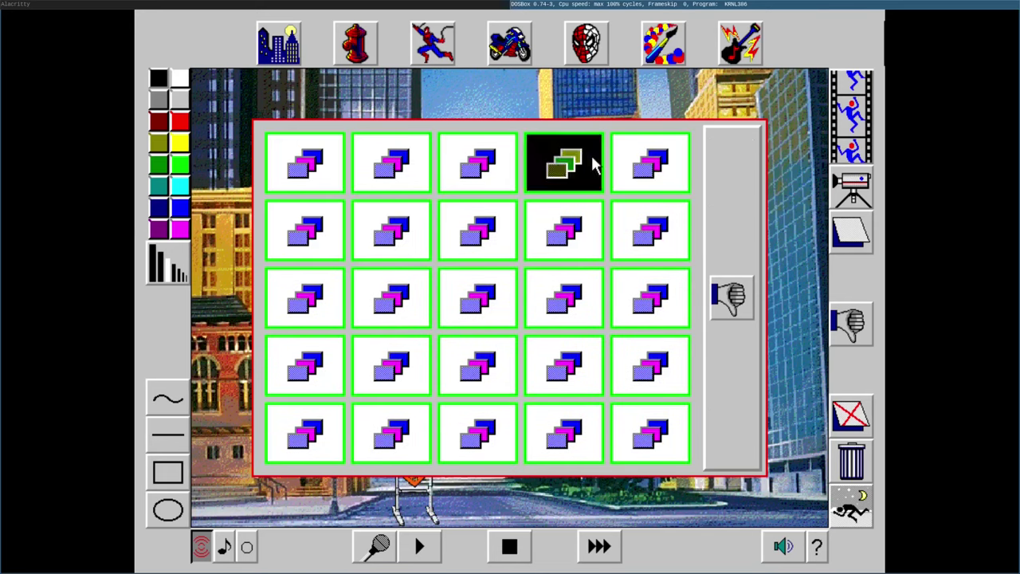
left_click(735, 167)
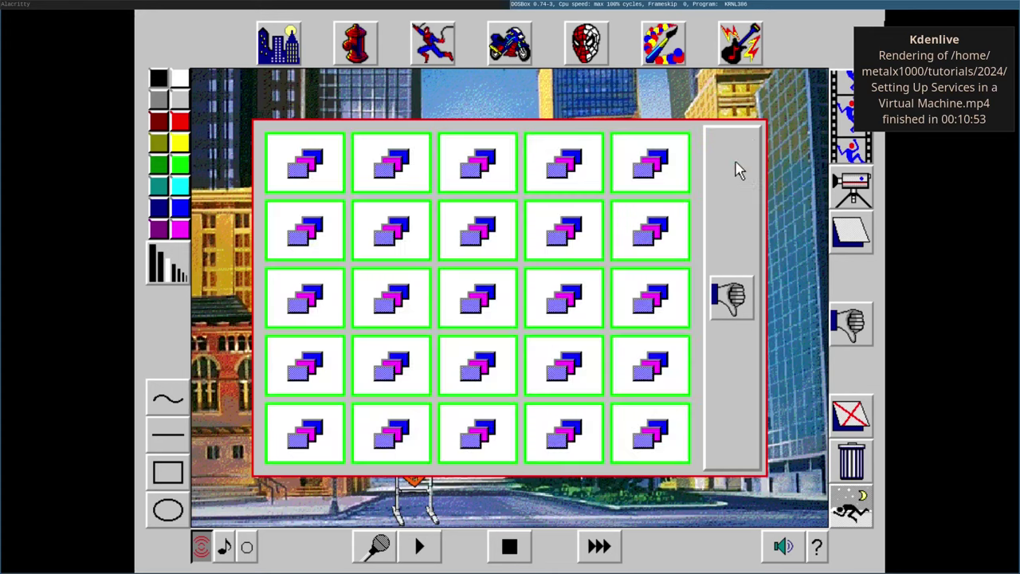
left_click(403, 159)
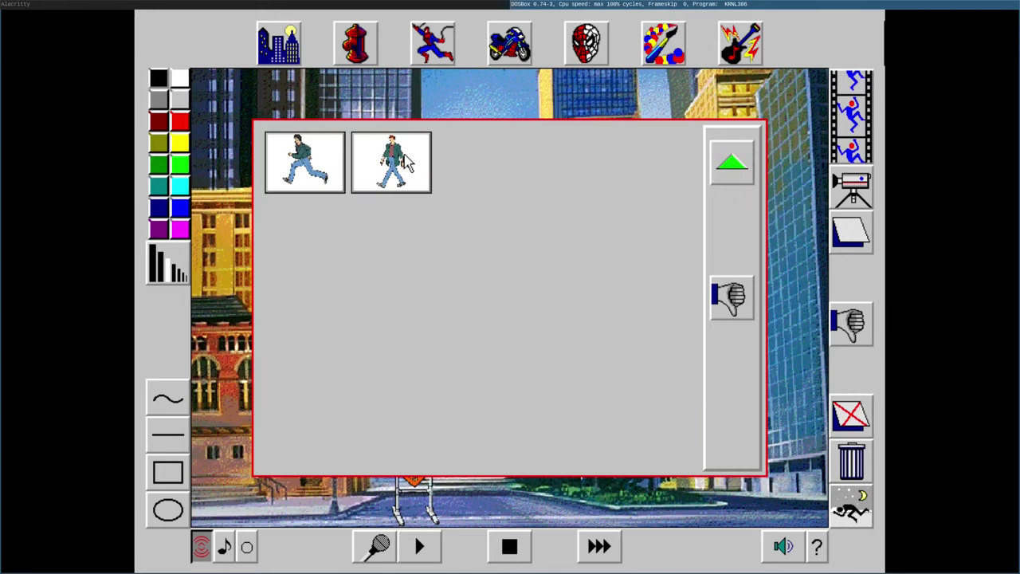
left_click(327, 169)
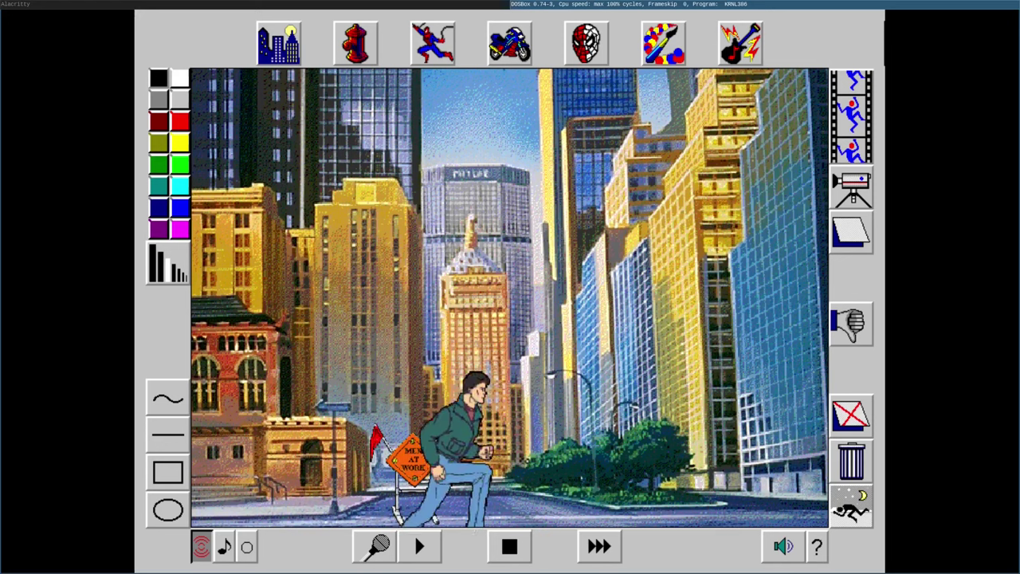
- Add the first running Spider-Man character from the character folder list
left_click(447, 42)
left_click(732, 163)
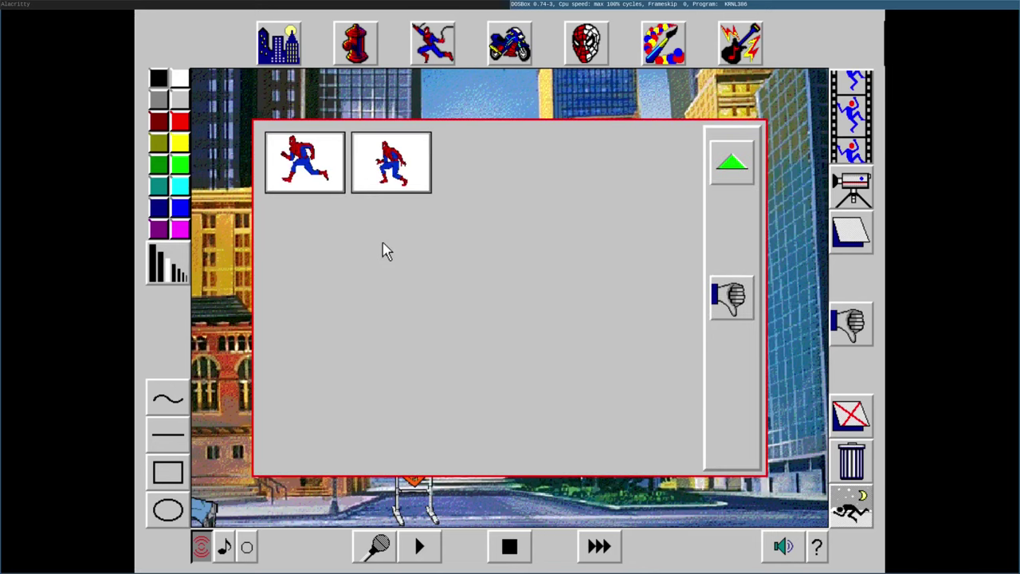
left_click(333, 181)
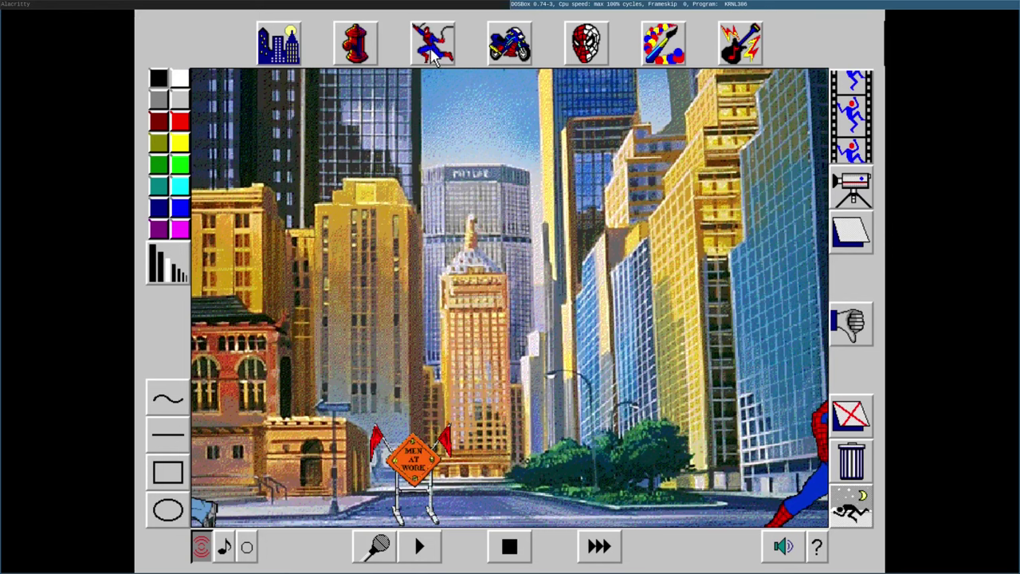
- Browse the Spider-Man stamp sets and place the first Spider-Man stamp in the scene
left_click(434, 55)
left_click(731, 166)
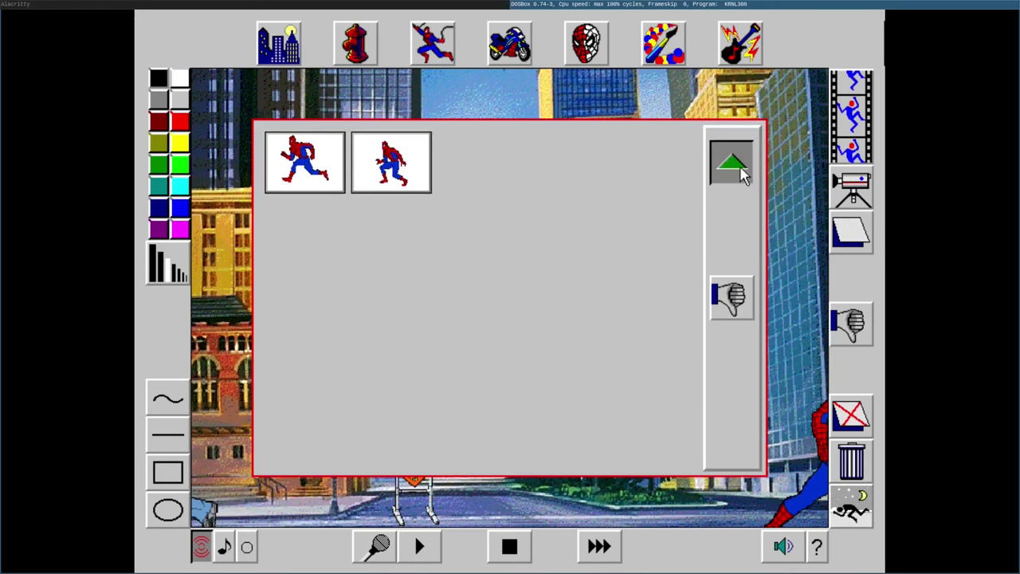
left_click(644, 176)
left_click(733, 164)
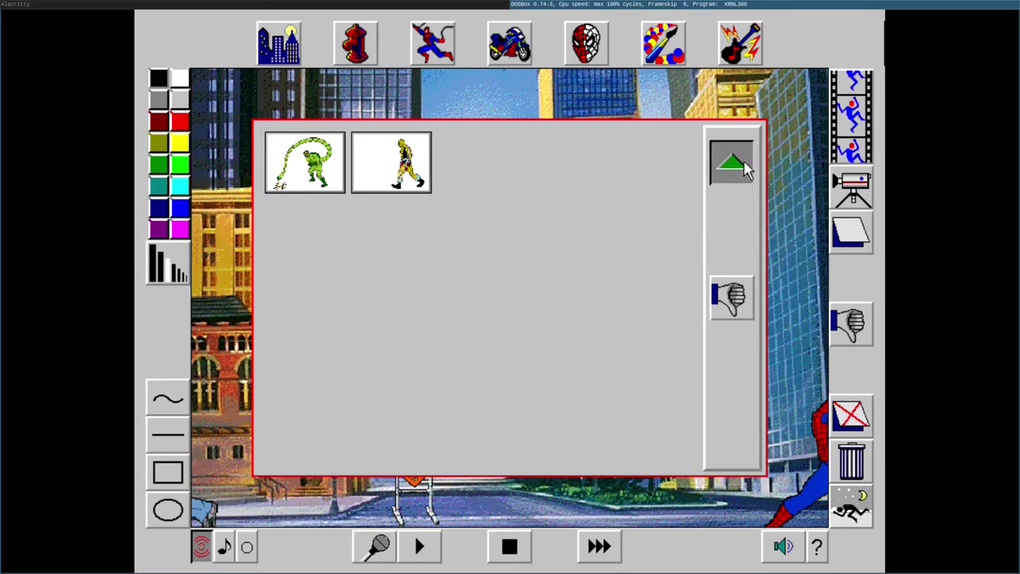
left_click(334, 229)
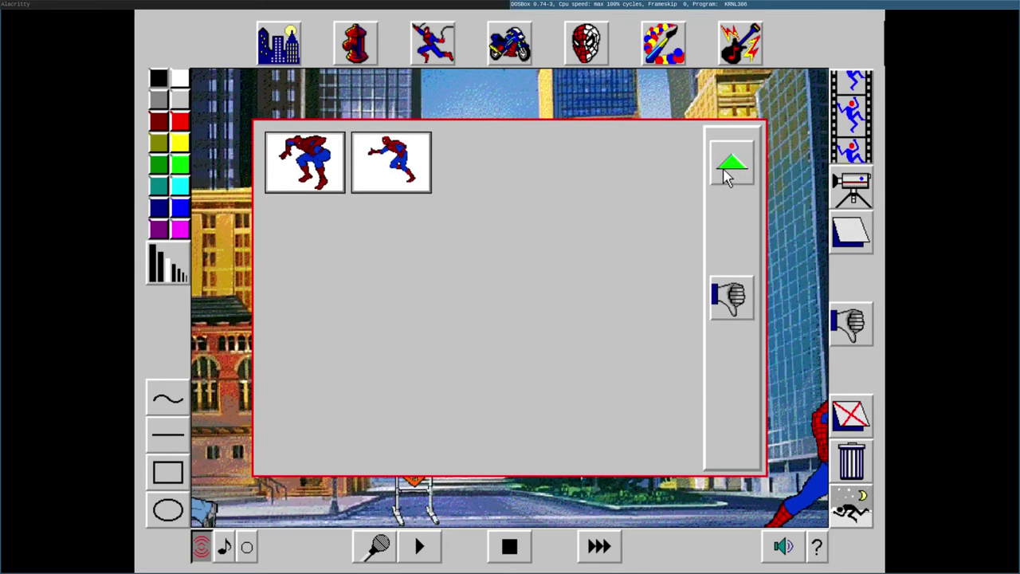
left_click(725, 168)
left_click(400, 243)
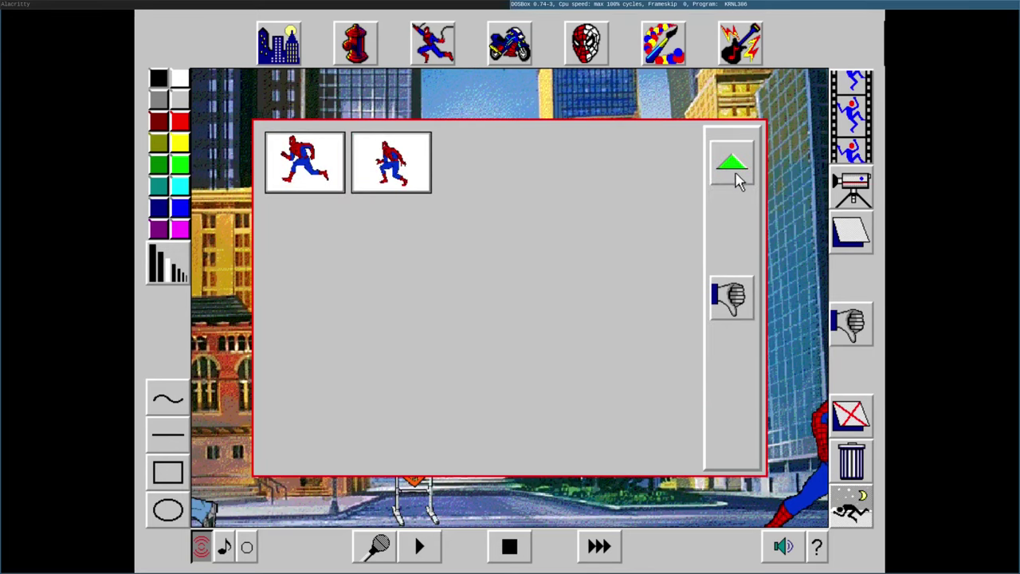
left_click(735, 172)
left_click(470, 229)
left_click(341, 179)
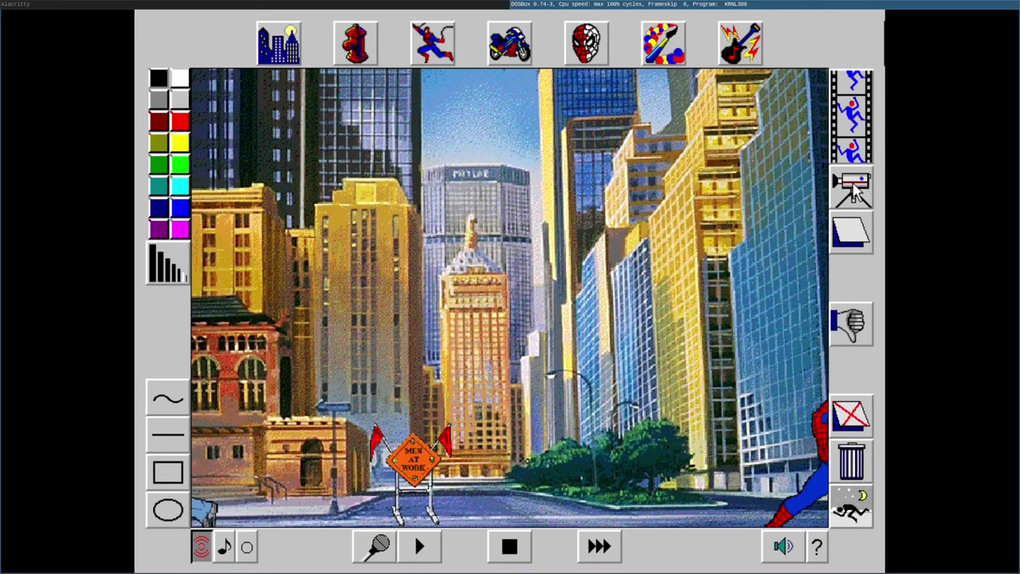
- Record and play back the cartoon, then quit Spider-Man Cartoon Maker
left_click(855, 190)
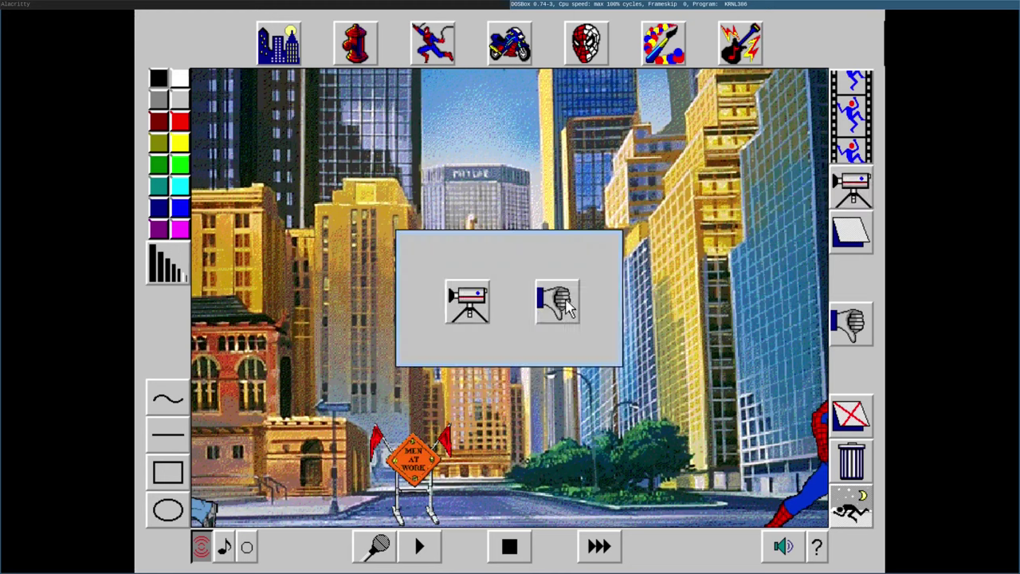
left_click(565, 307)
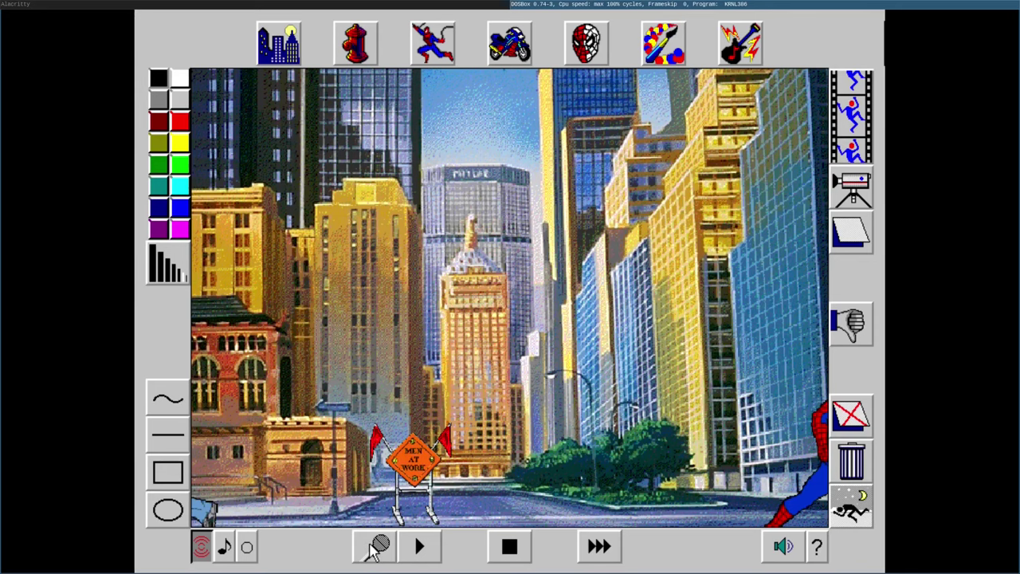
left_click(420, 547)
left_click(865, 518)
left_click(459, 307)
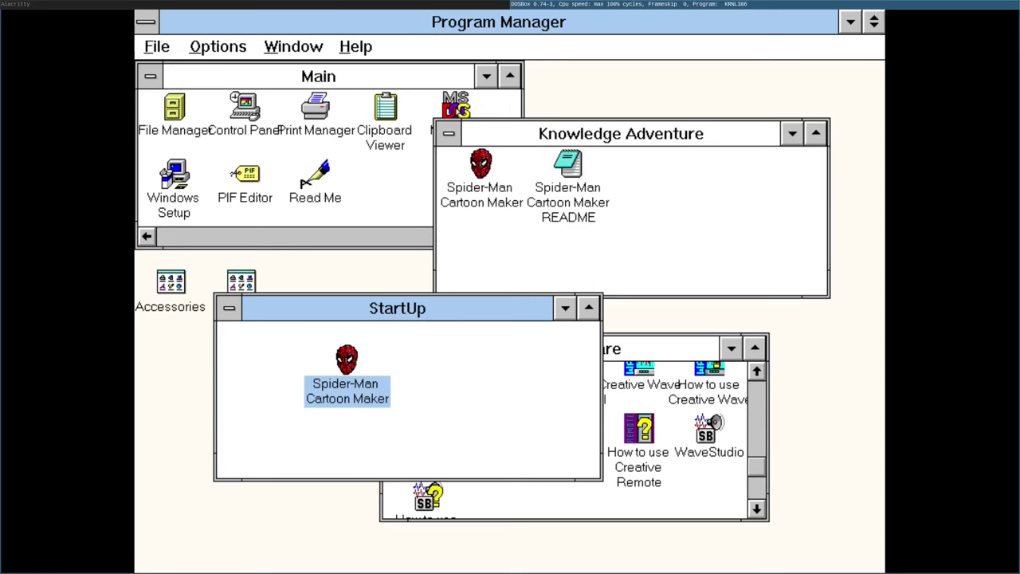
- Move the StartUp group up and right, then open the MS-DOS Prompt and exit it
left_click_drag(404, 321, 621, 213)
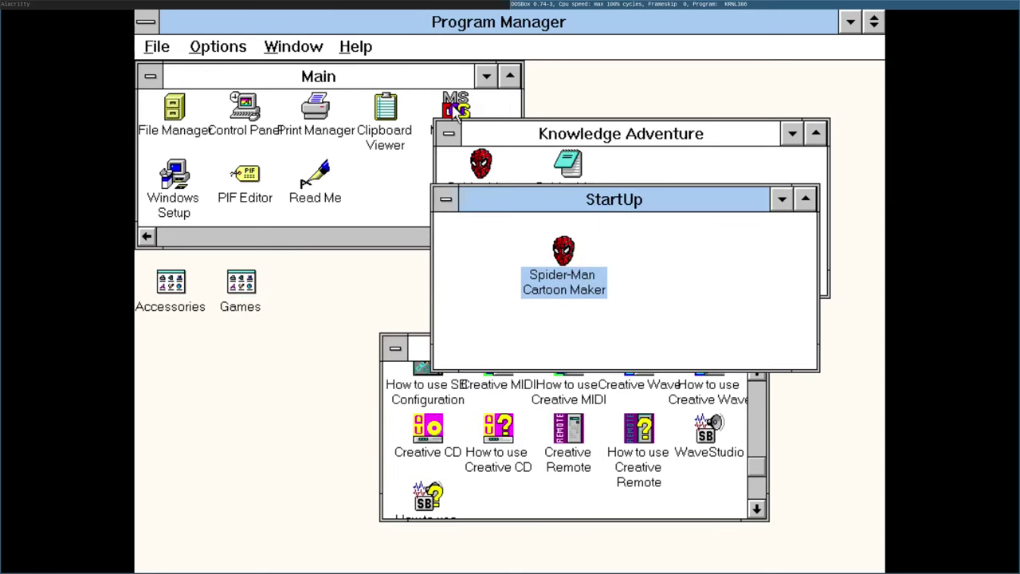
double_click(456, 105)
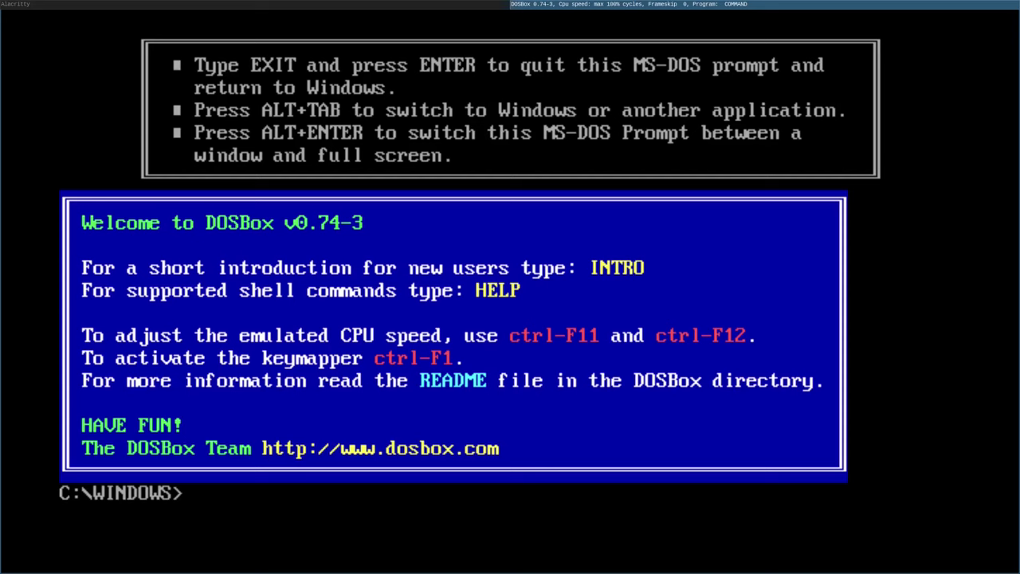
type("exit")
key("Return")
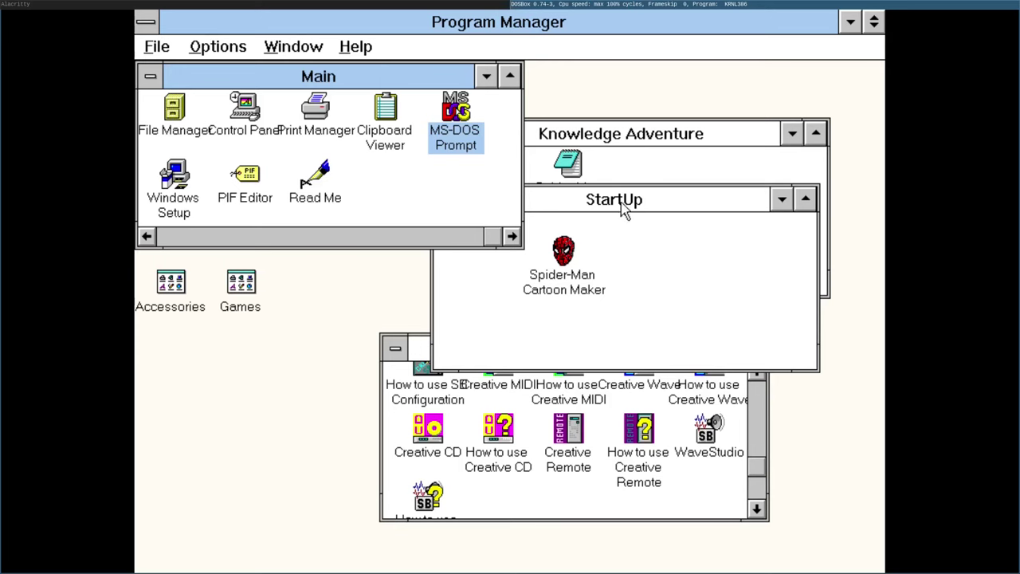
- Reposition the StartUp, Knowledge Adventure and Main group windows
left_click_drag(623, 206, 671, 328)
left_click_drag(645, 136, 722, 168)
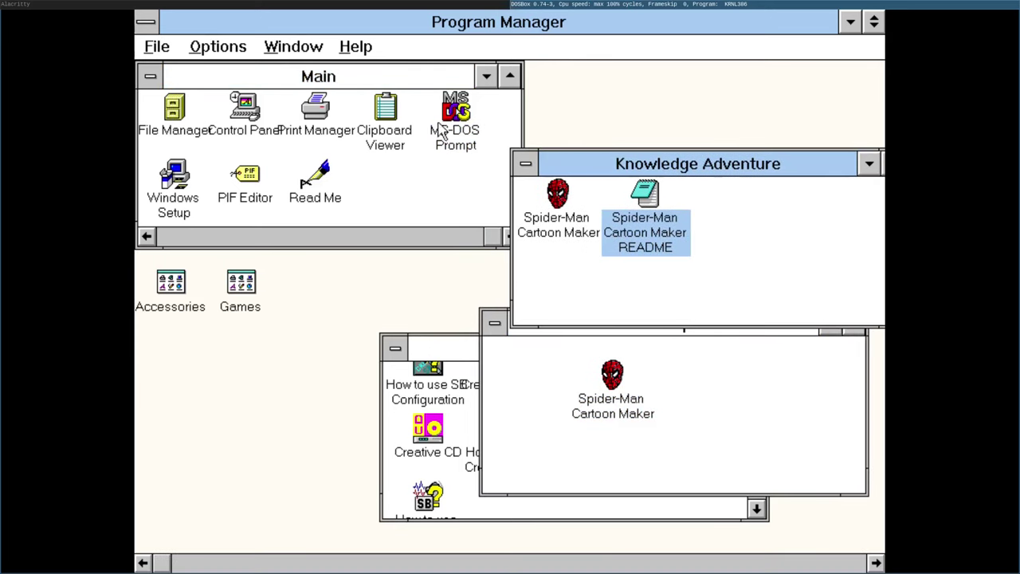
left_click_drag(375, 78, 459, 101)
- Try shutdown at the MS-DOS Prompt, exit to Windows, and close DOSBox with Ctrl+F9
double_click(535, 137)
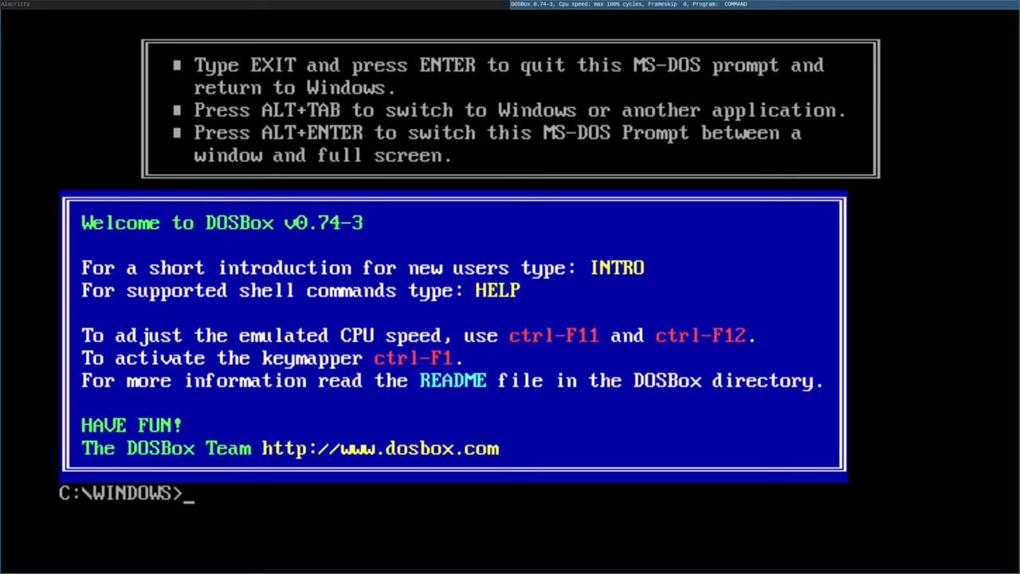
type("shutdown")
key("Return")
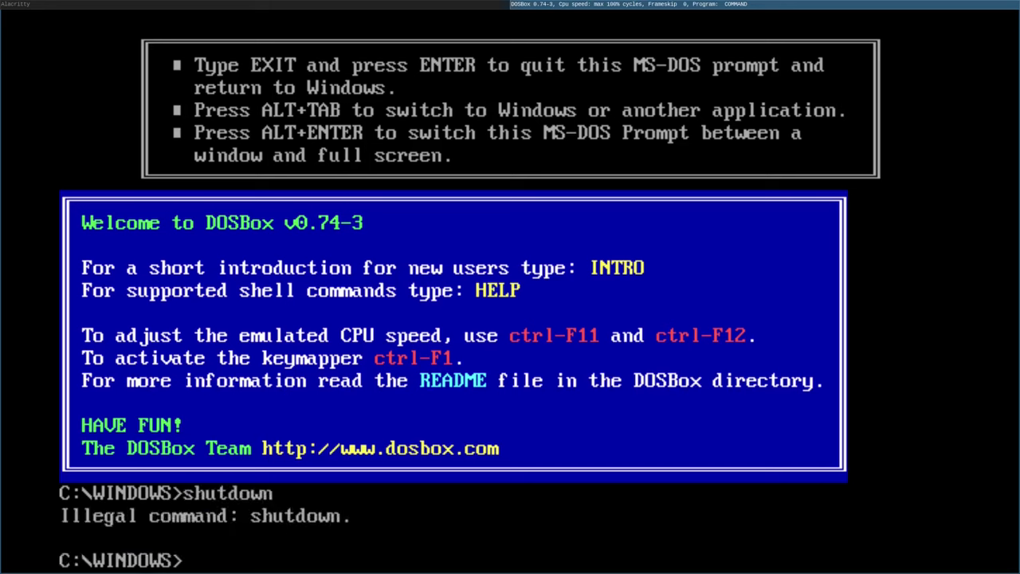
type("powero")
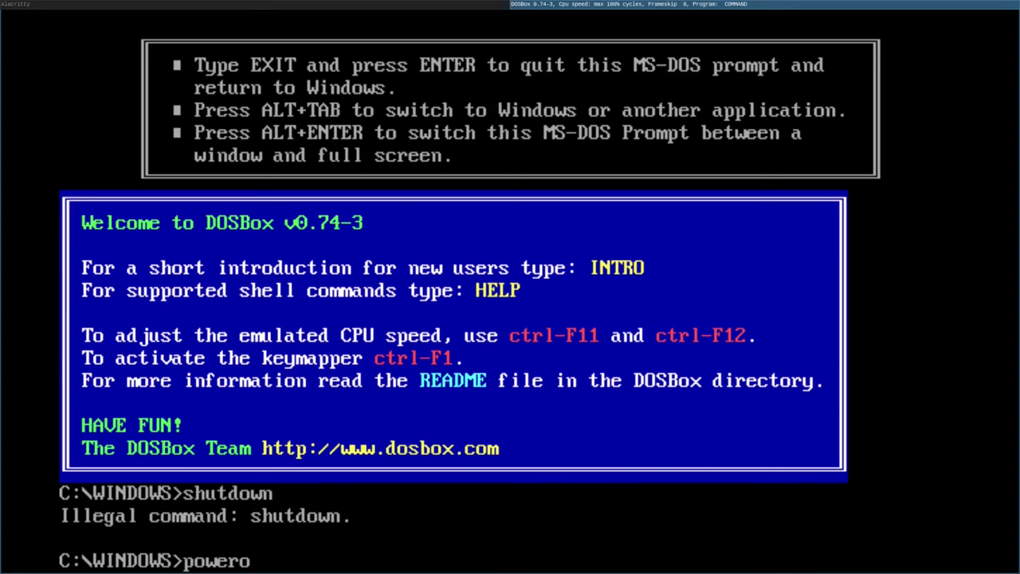
key("BackSpace")
key("BackSpace")
key("BackSpace")
key("BackSpace")
key("BackSpace")
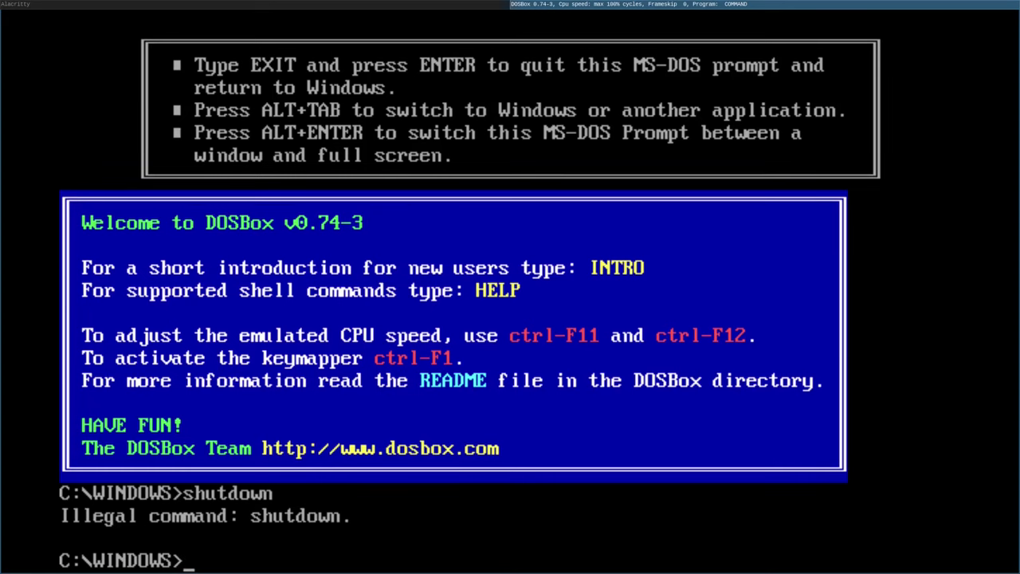
type("exit")
key("Return")
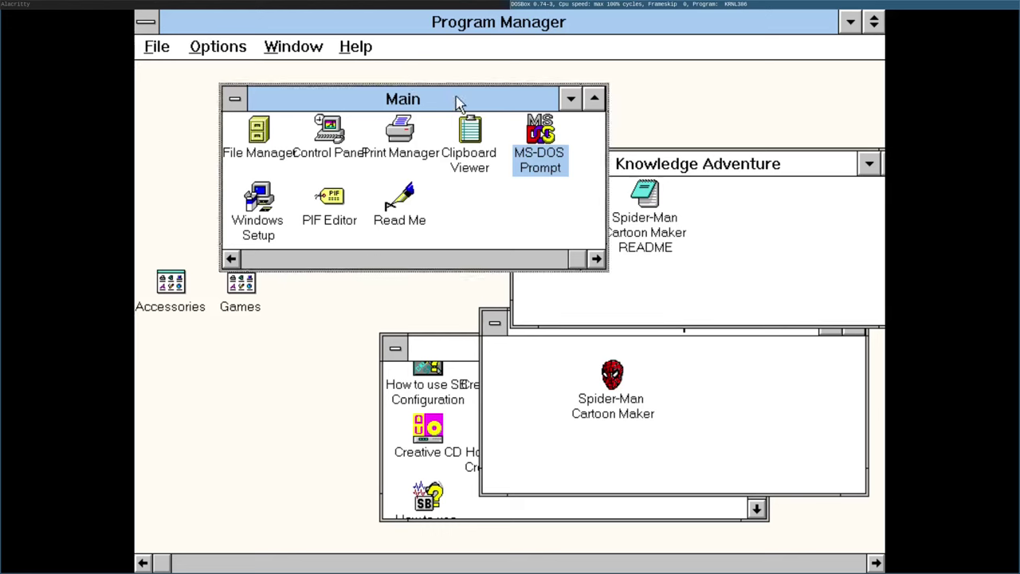
left_click_drag(458, 104, 408, 94)
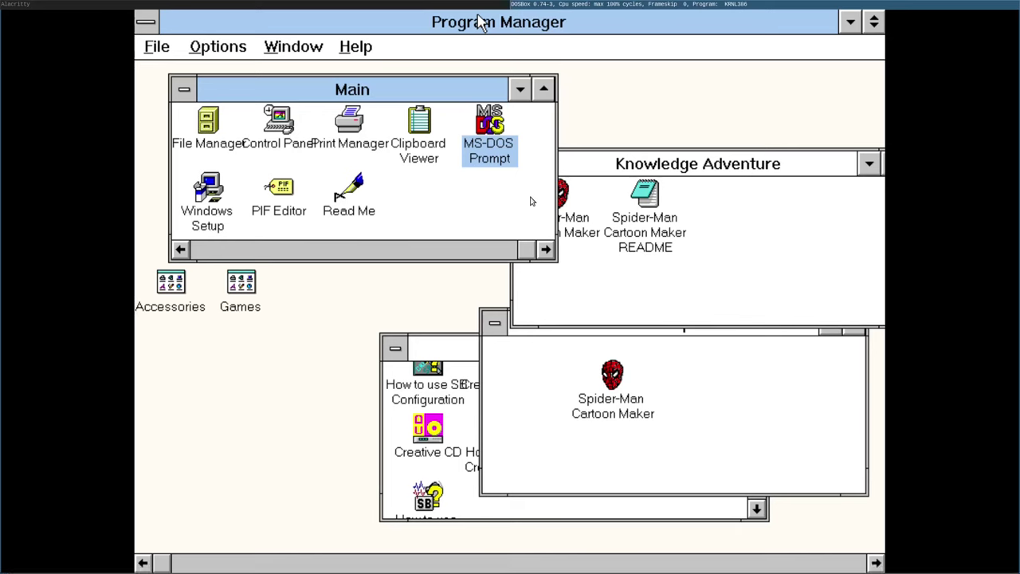
key("ctrl+F9")
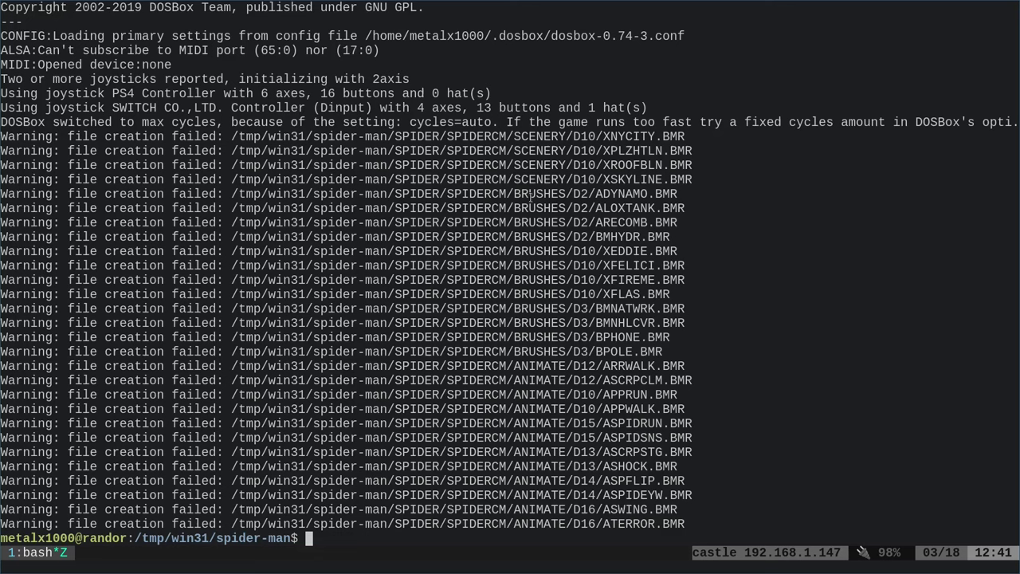
- Switch from the terminal to the Brave browser showing the Spider-Man Cartoon Maker paste
key("alt+Tab")
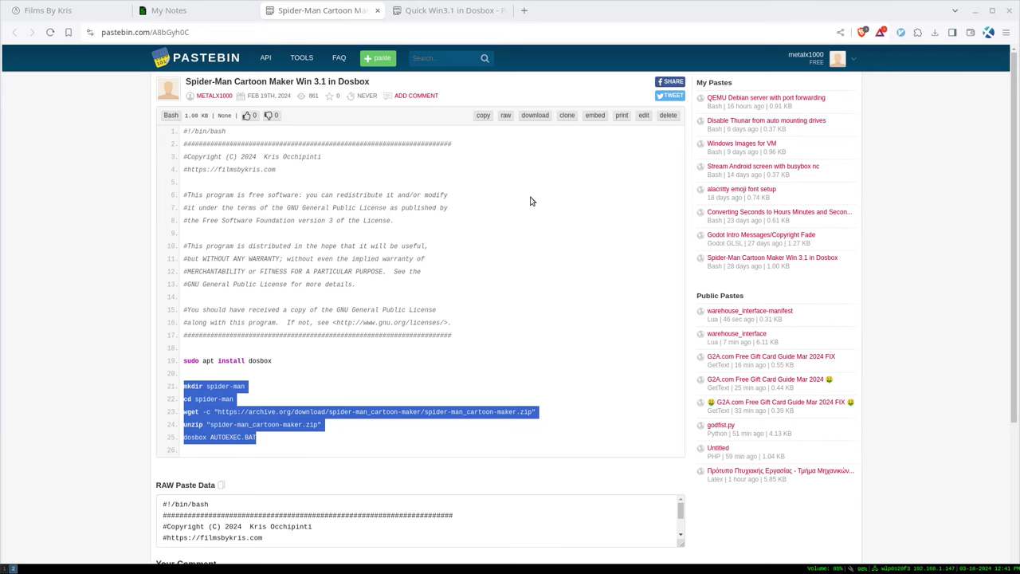
- Return to the My Notes tab and replace the search text with win31
left_click(431, 11)
left_click(318, 11)
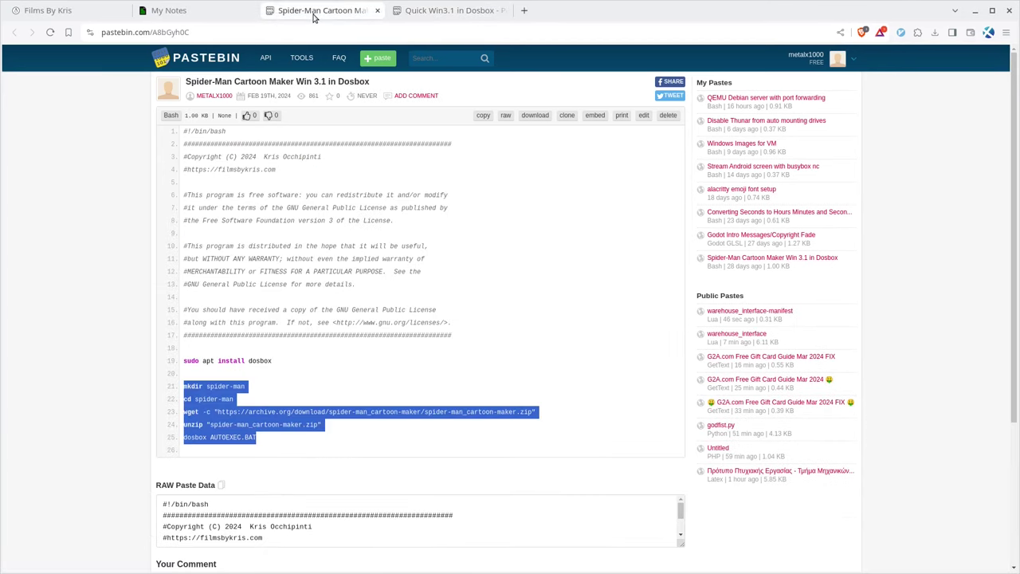
left_click(189, 11)
double_click(167, 137)
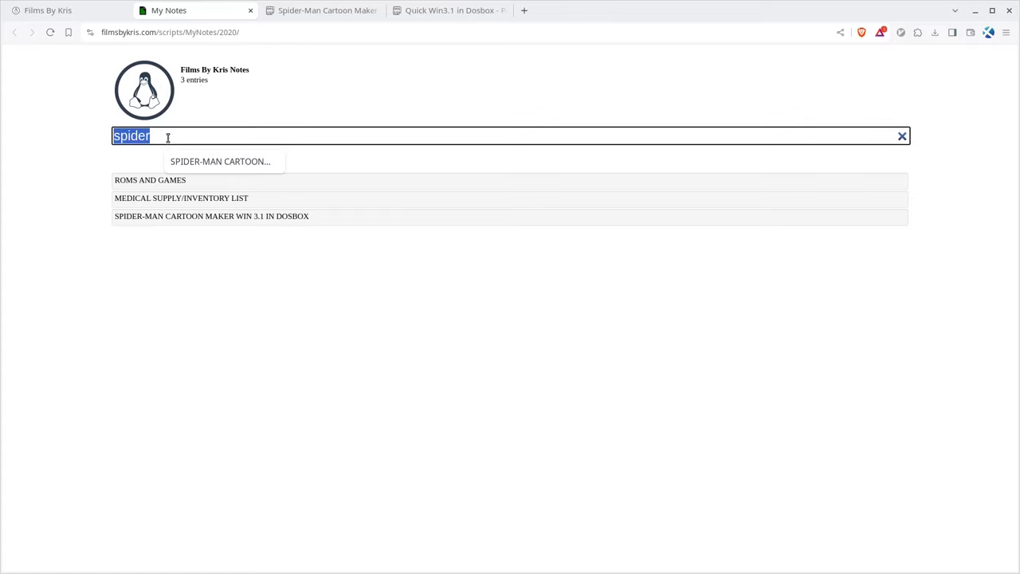
type("dosbox")
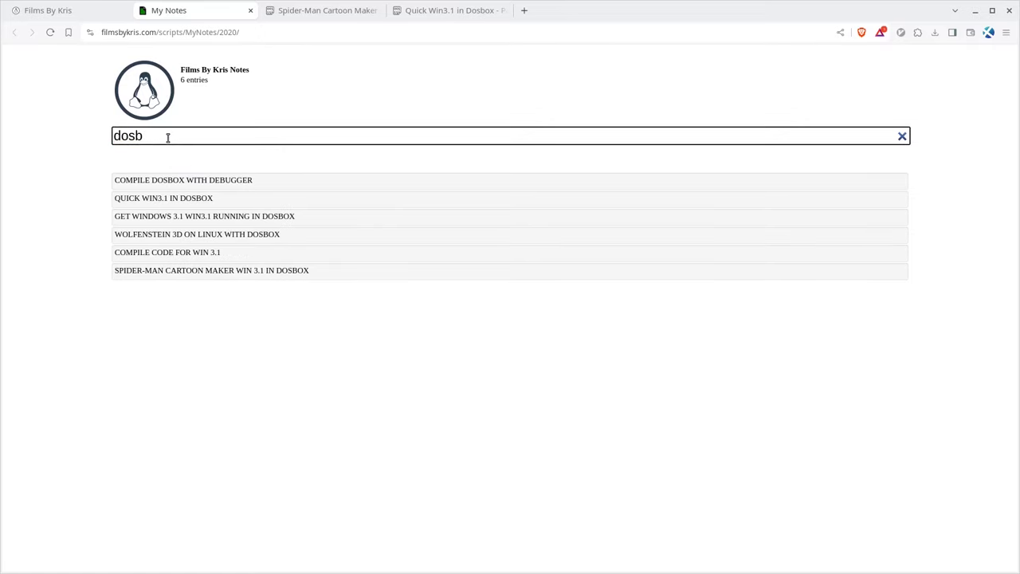
key("BackSpace")
key("BackSpace")
key("BackSpace")
key("BackSpace")
type("win")
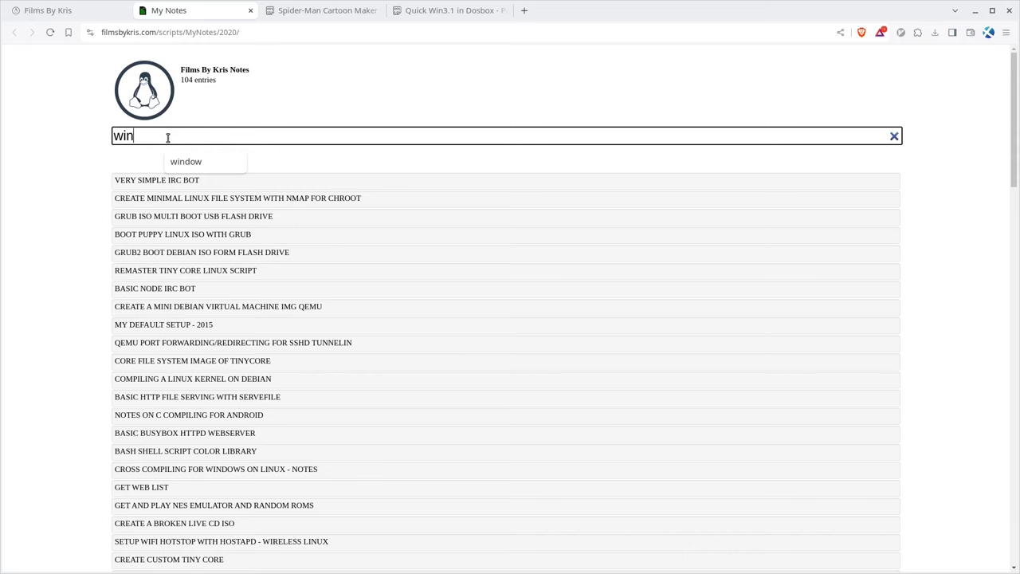
key("BackSpace")
key("BackSpace")
type("31")
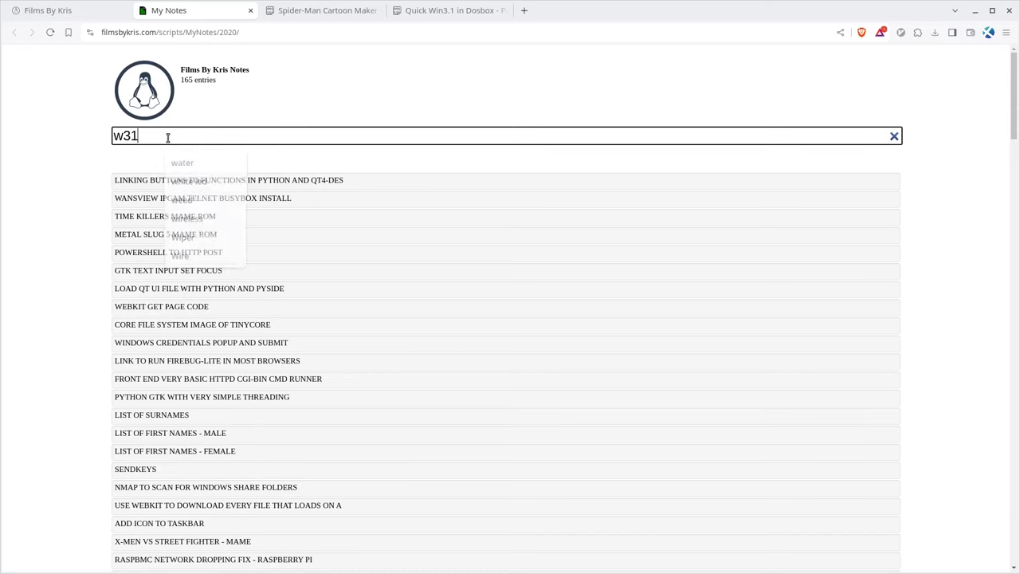
key("BackSpace")
type("in31")
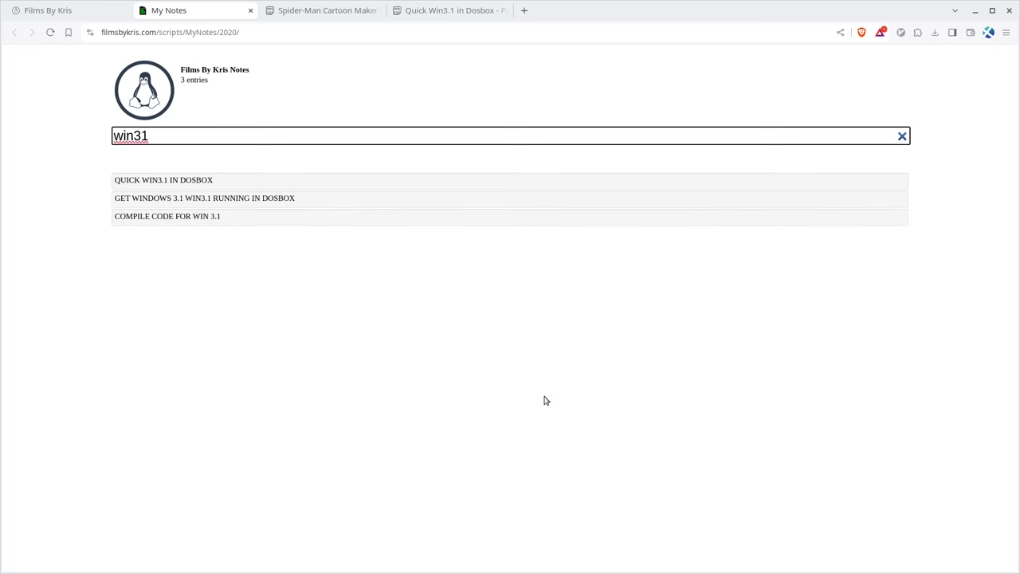
- Go to the Films By Kris homepage and jump to its SUPPORT section
left_click(72, 11)
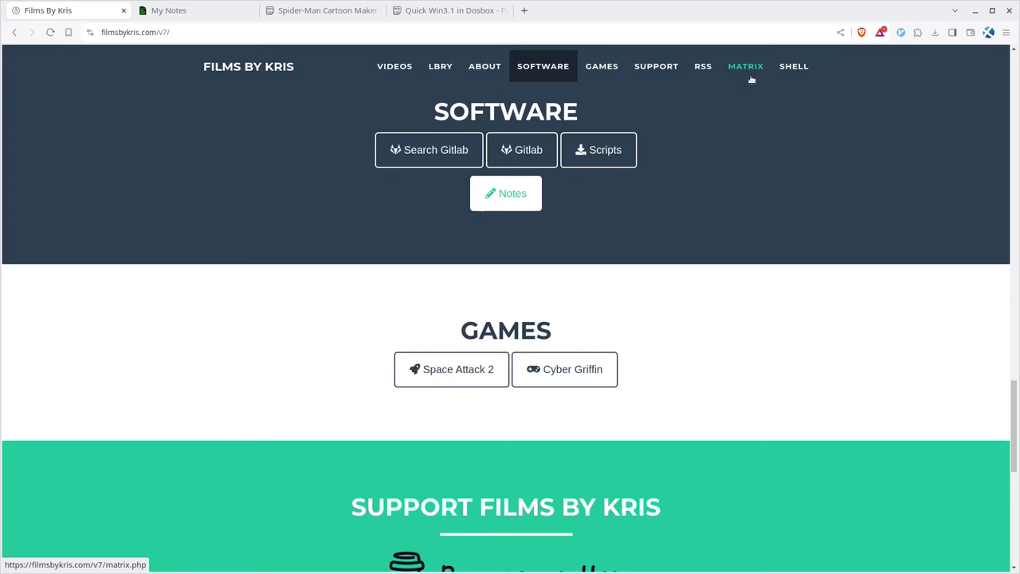
left_click(662, 72)
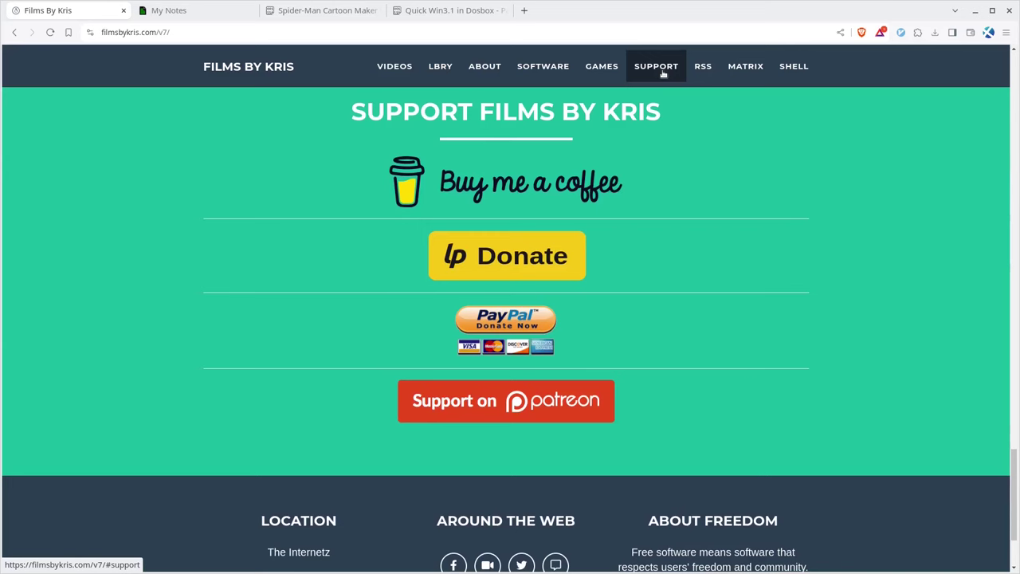